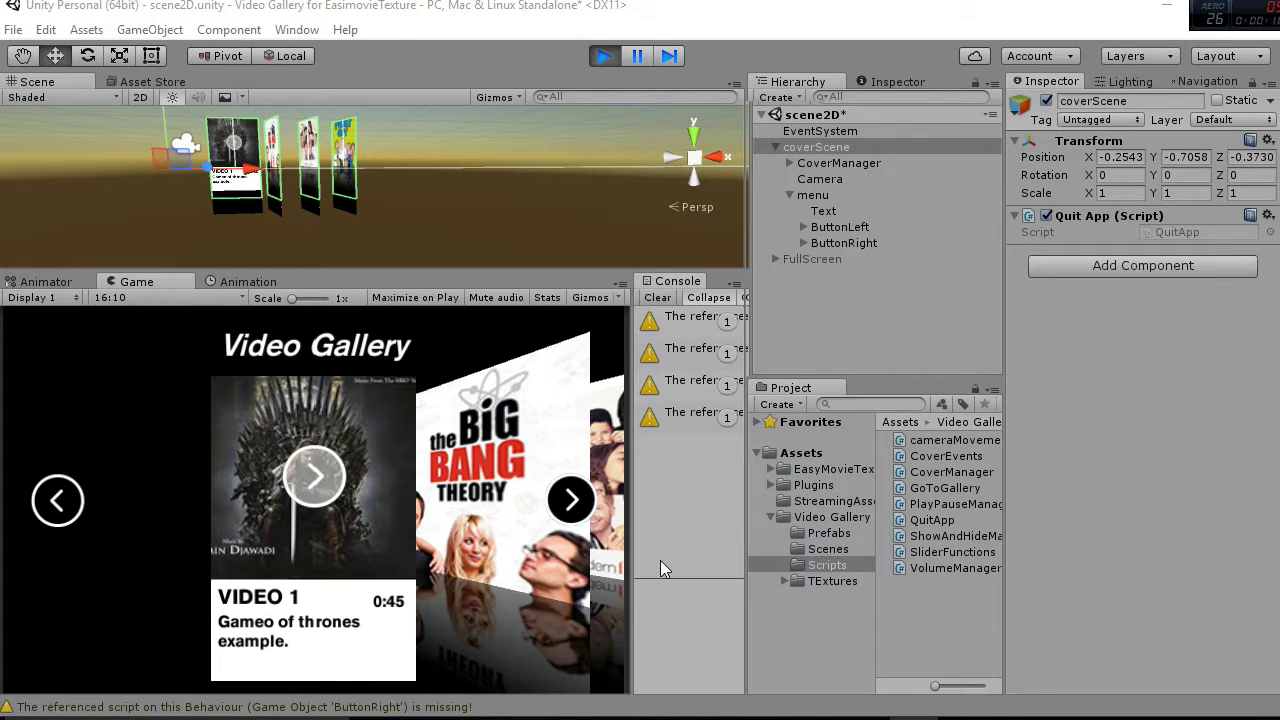
Show the EasyMovieTexture folder's contents and browse the running gallery forward from VIDEO 1 to VIDEO 4
left_click(850, 470)
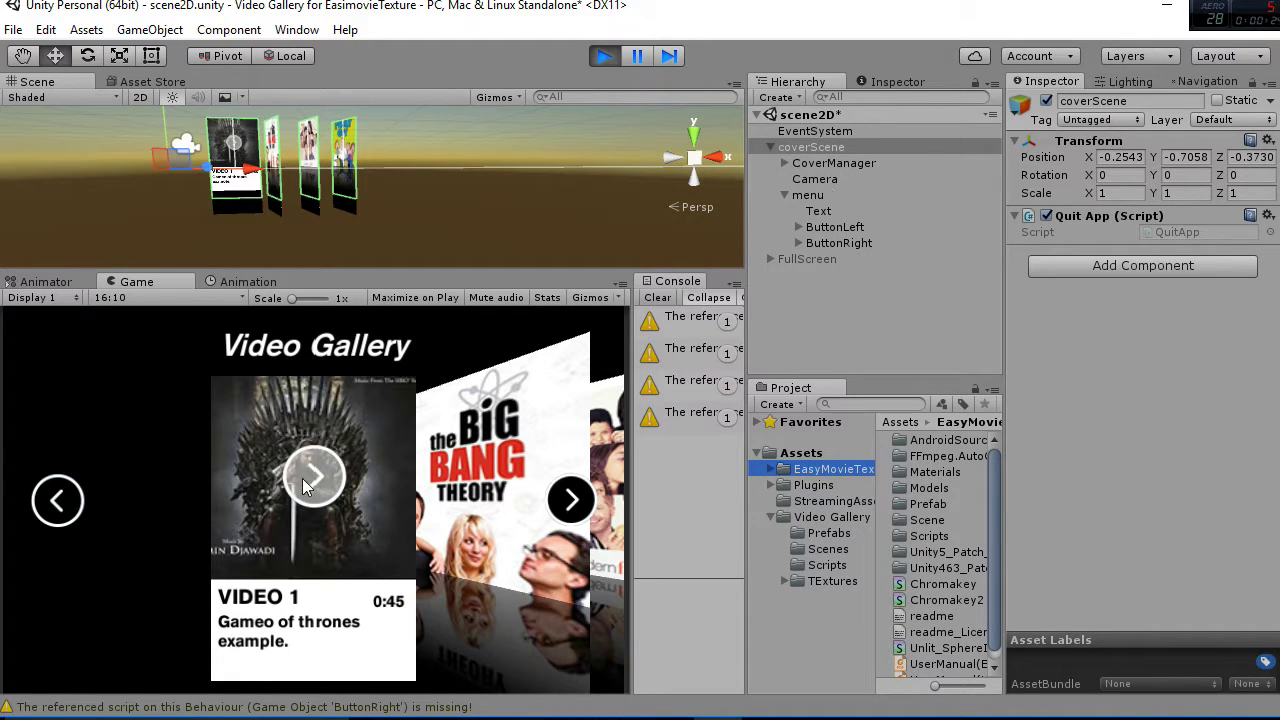
left_click(572, 505)
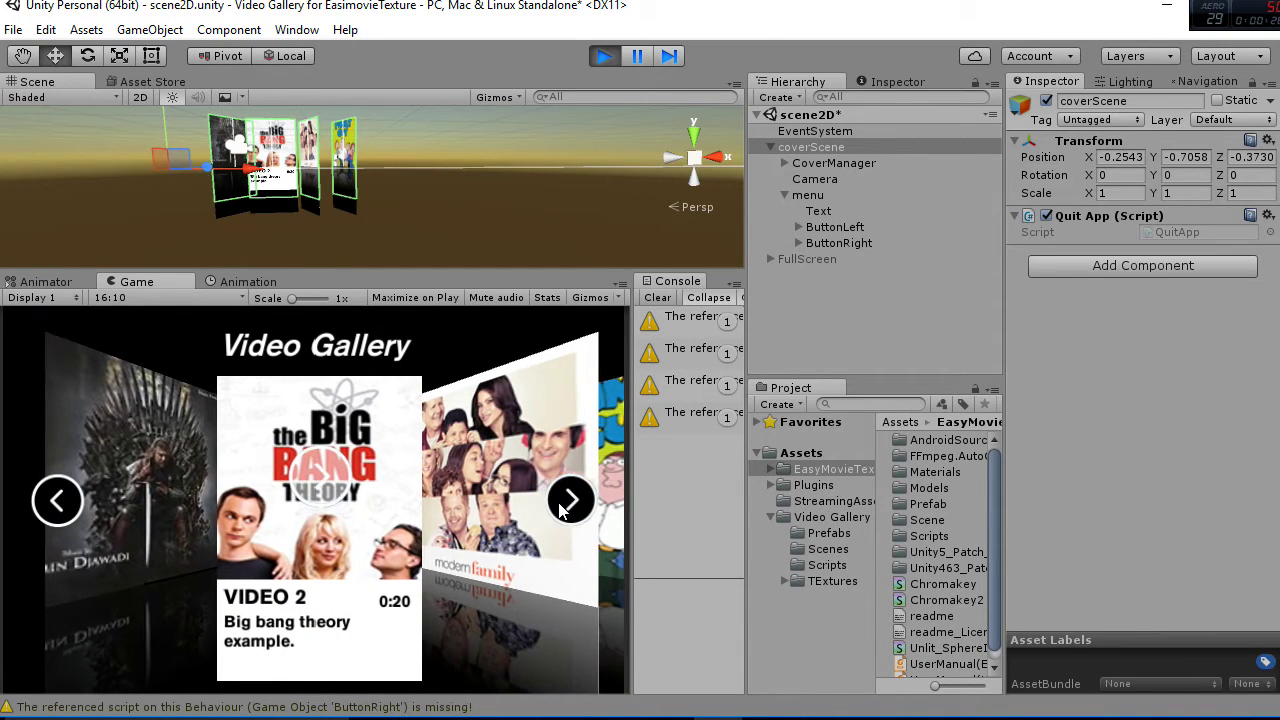
left_click(558, 512)
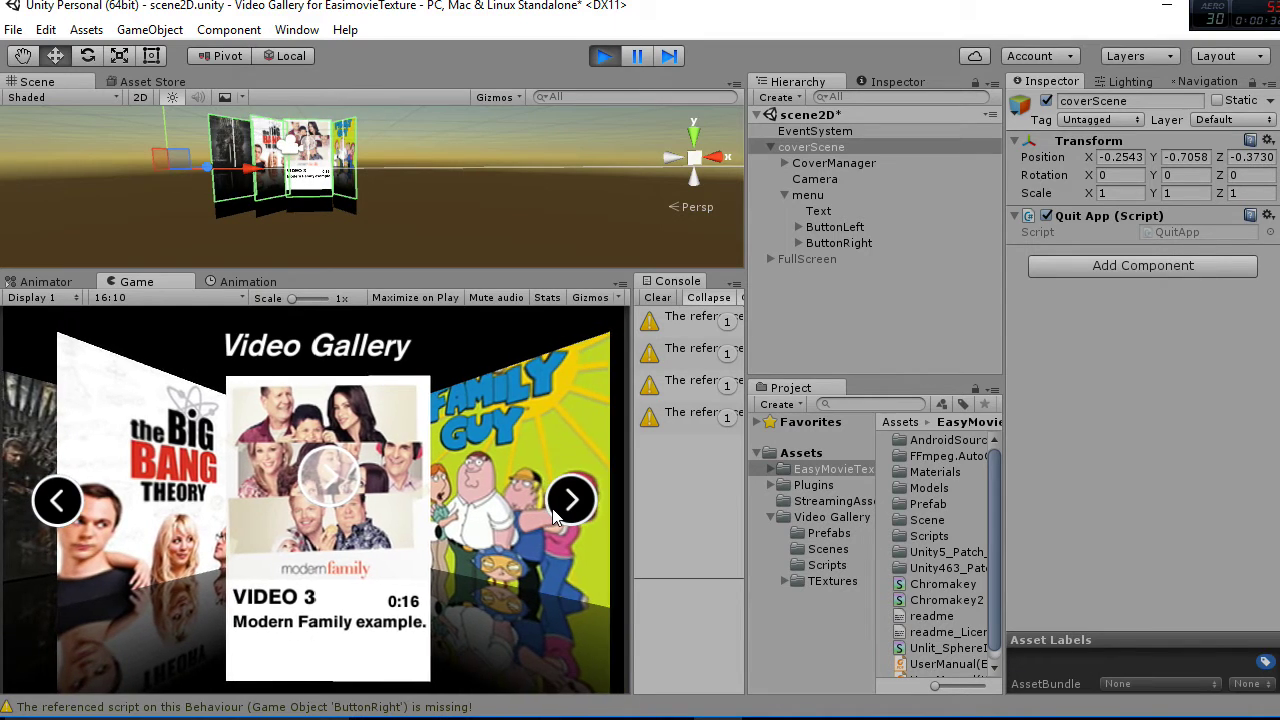
left_click(514, 528)
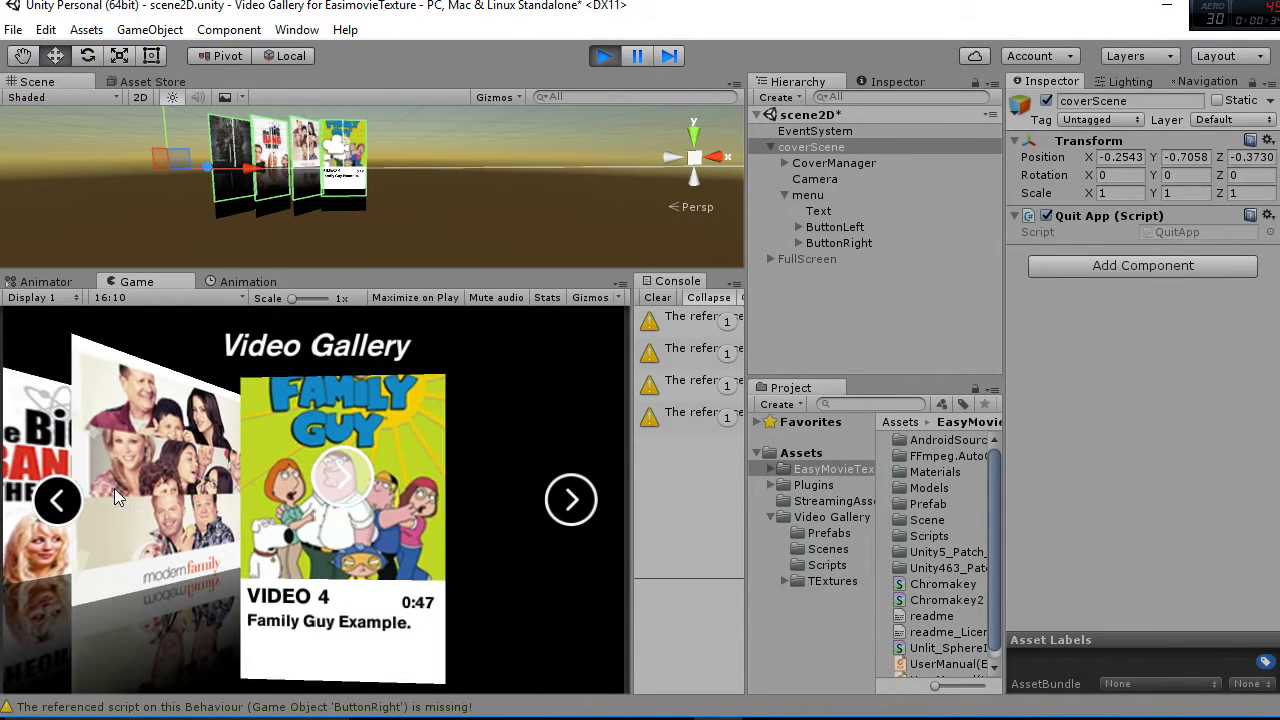
Browse the running gallery back from VIDEO 4 to VIDEO 1
left_click(58, 500)
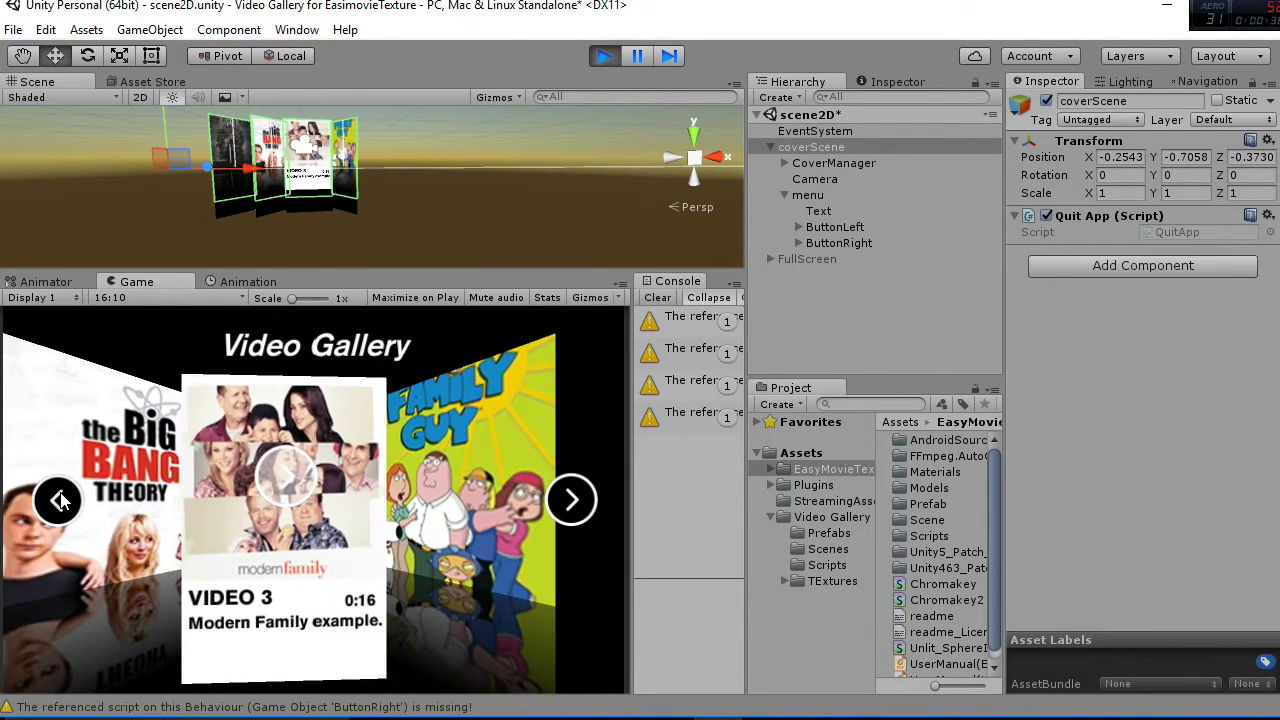
left_click(58, 502)
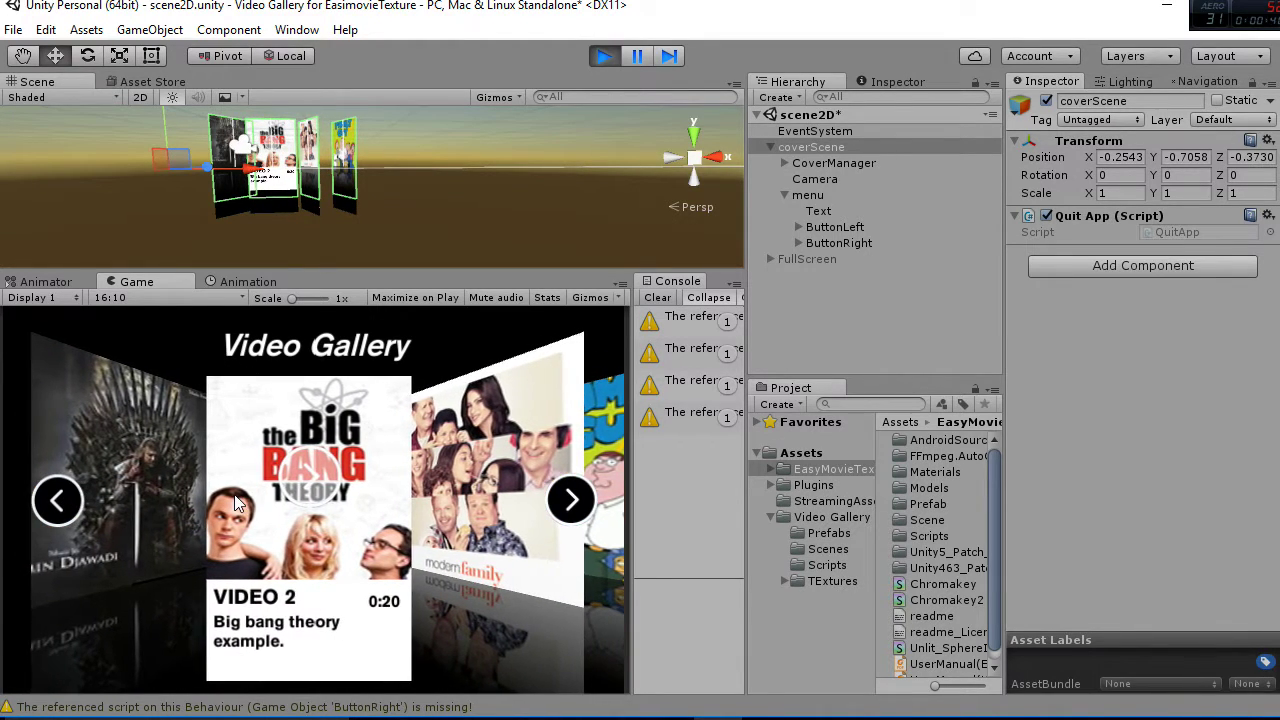
left_click(58, 501)
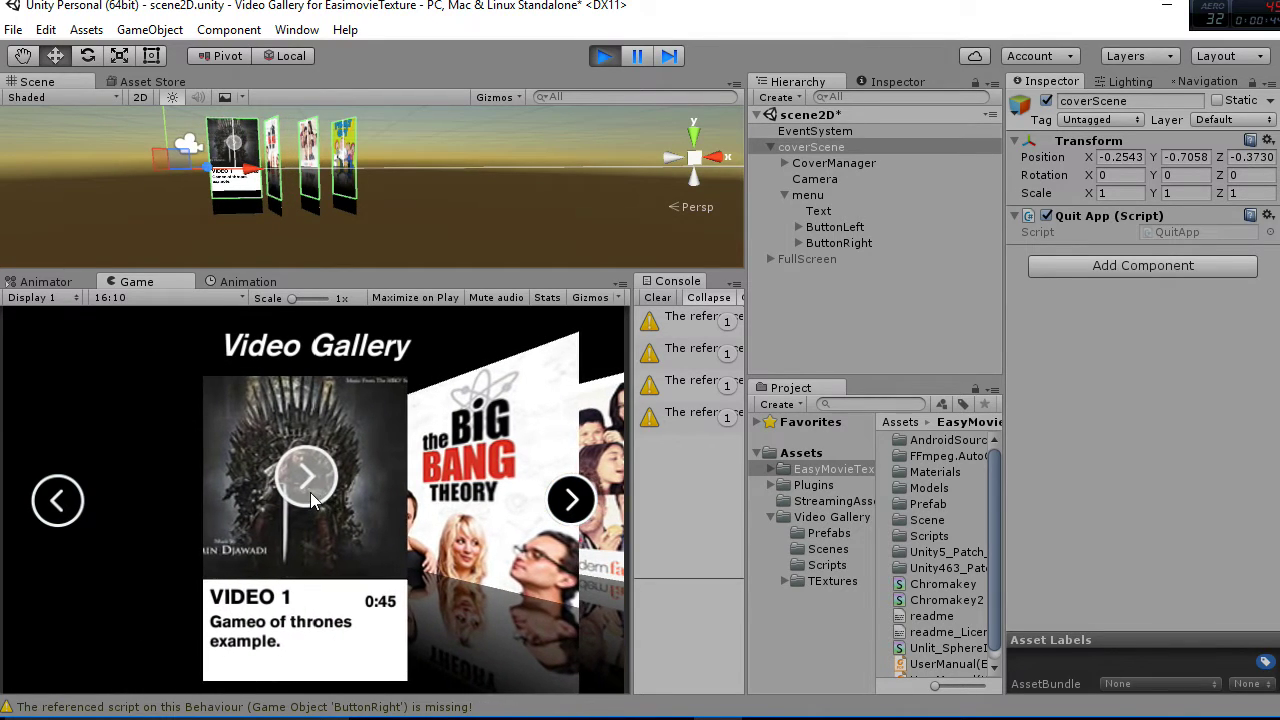
Play VIDEO 1 from the gallery, then bring up its playback controls and test pausing and resuming
left_click(310, 488)
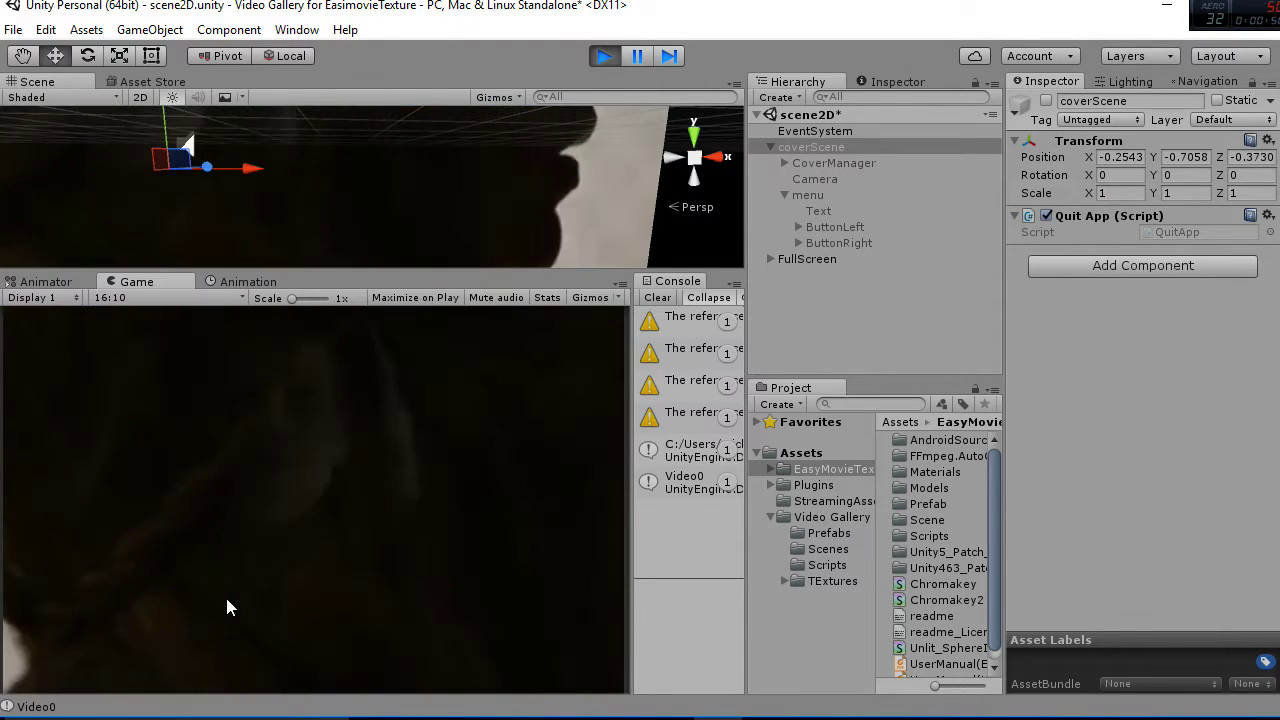
mouse_move(199, 560)
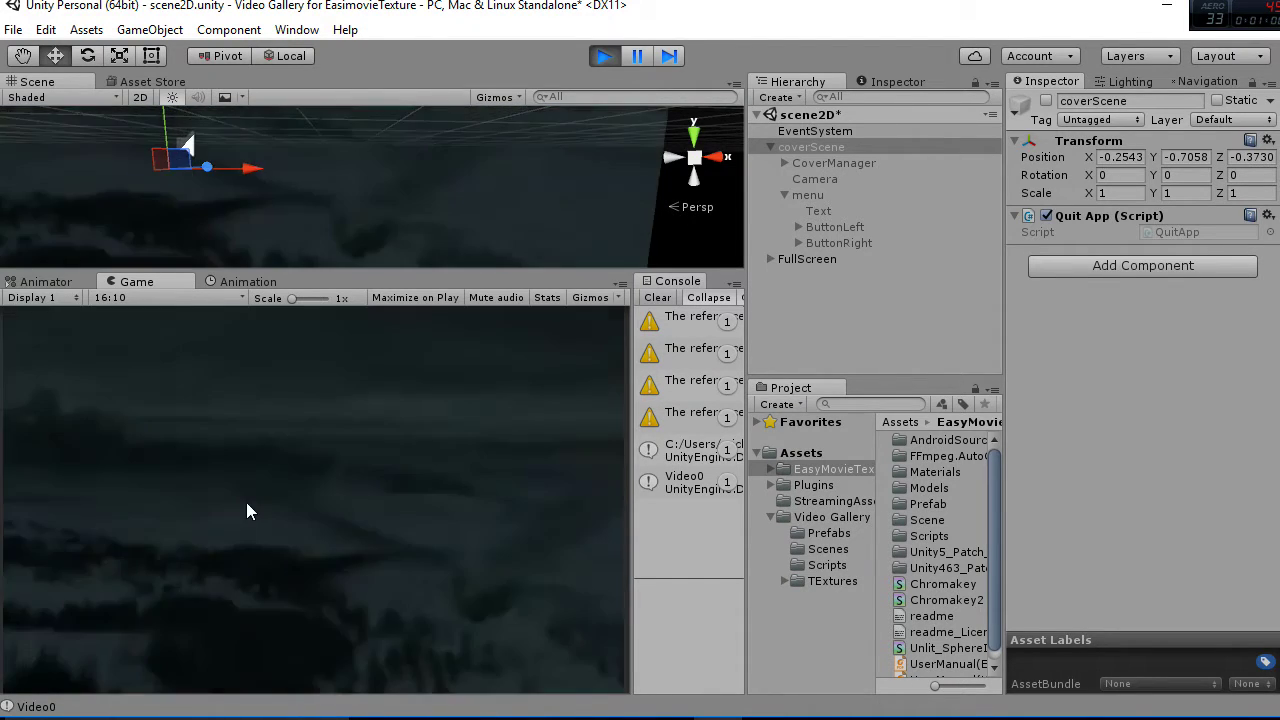
mouse_move(244, 504)
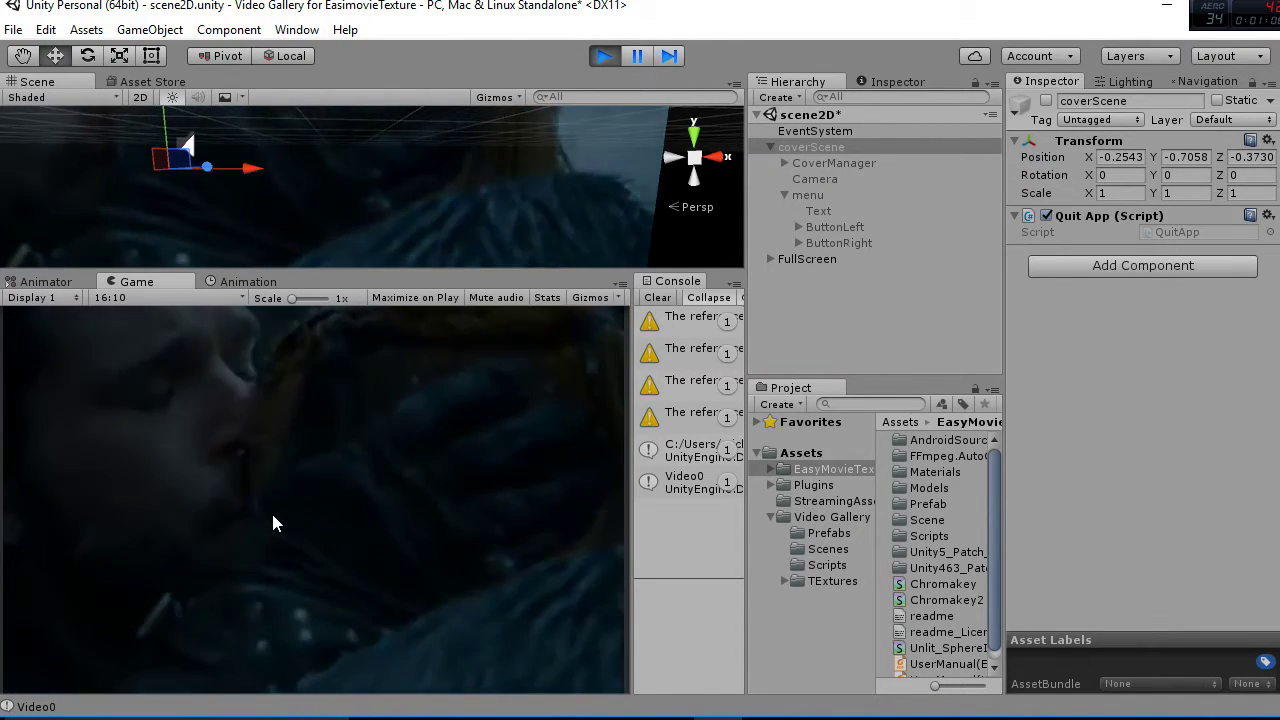
mouse_move(184, 610)
left_click(60, 660)
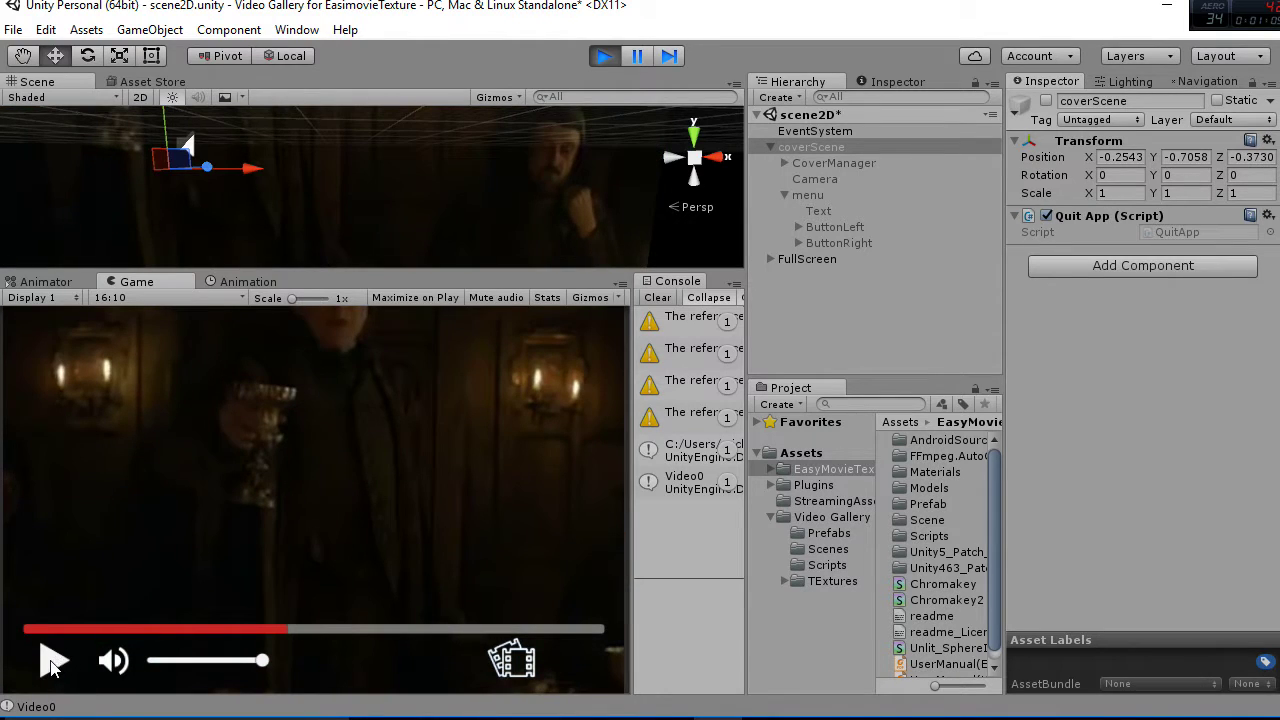
left_click(52, 664)
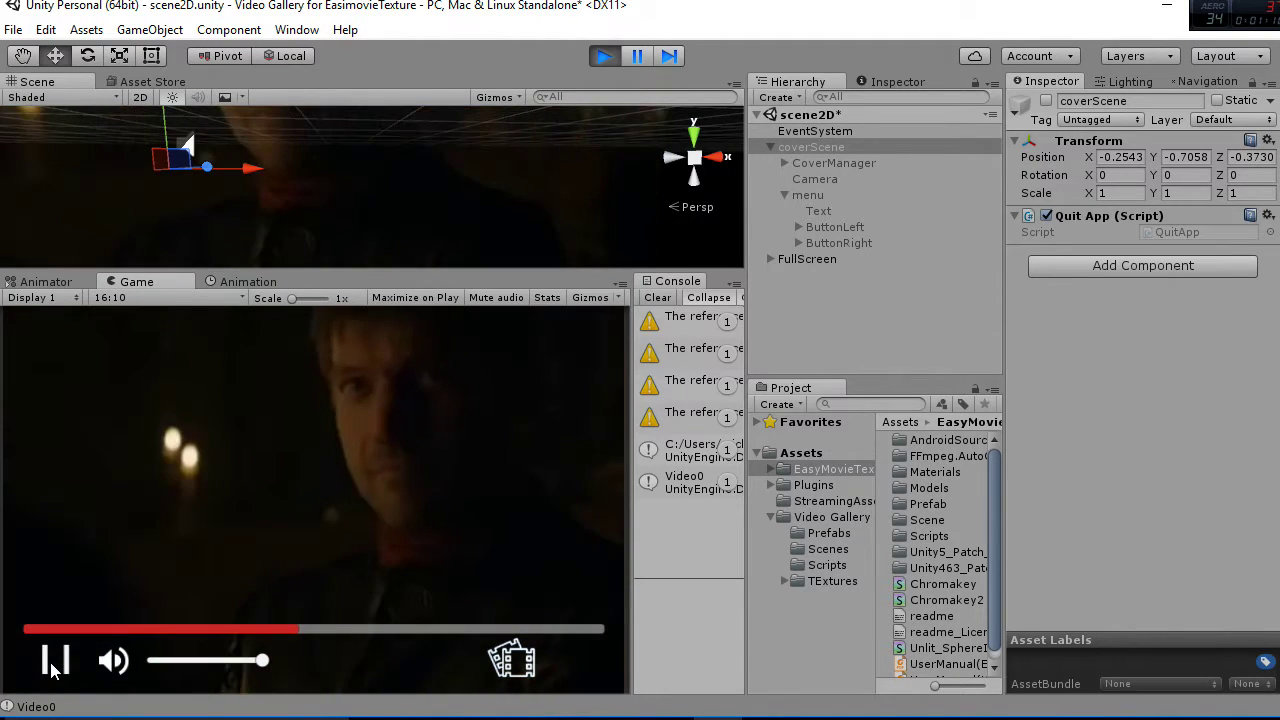
left_click(52, 664)
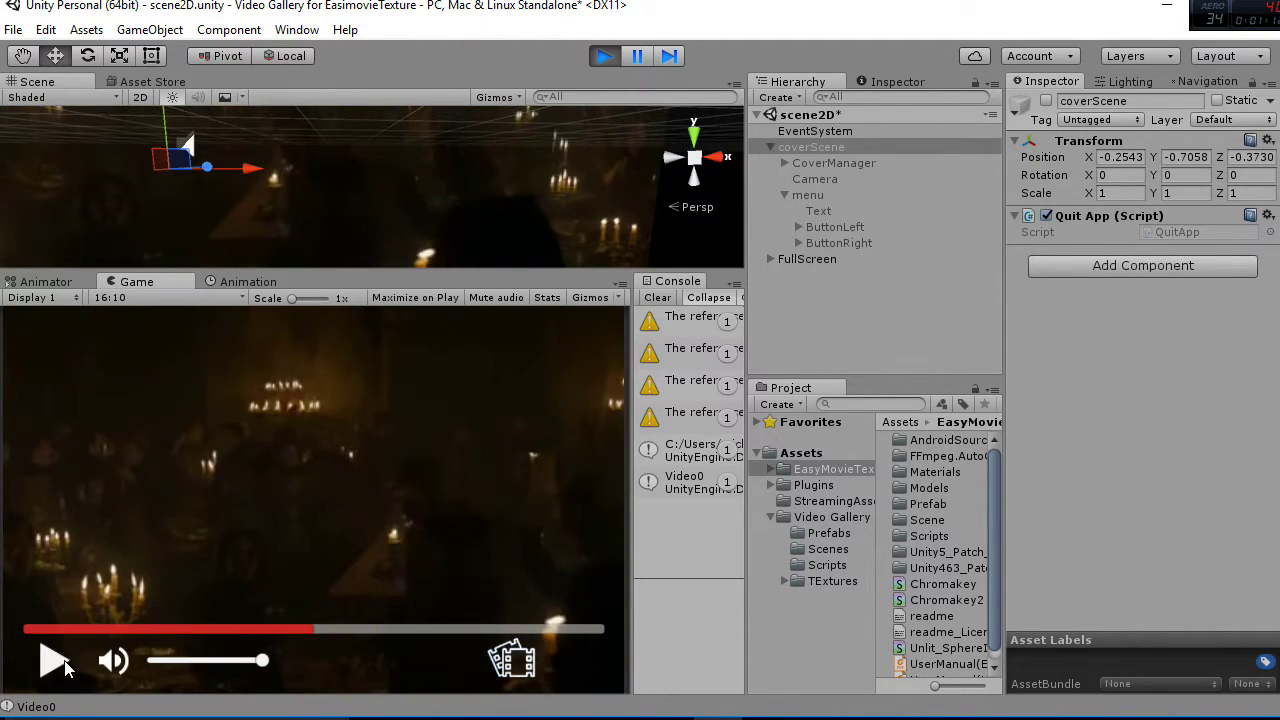
Resume VIDEO 1 and test its volume slider, lowering it to near minimum and raising it to about half
left_click(245, 661)
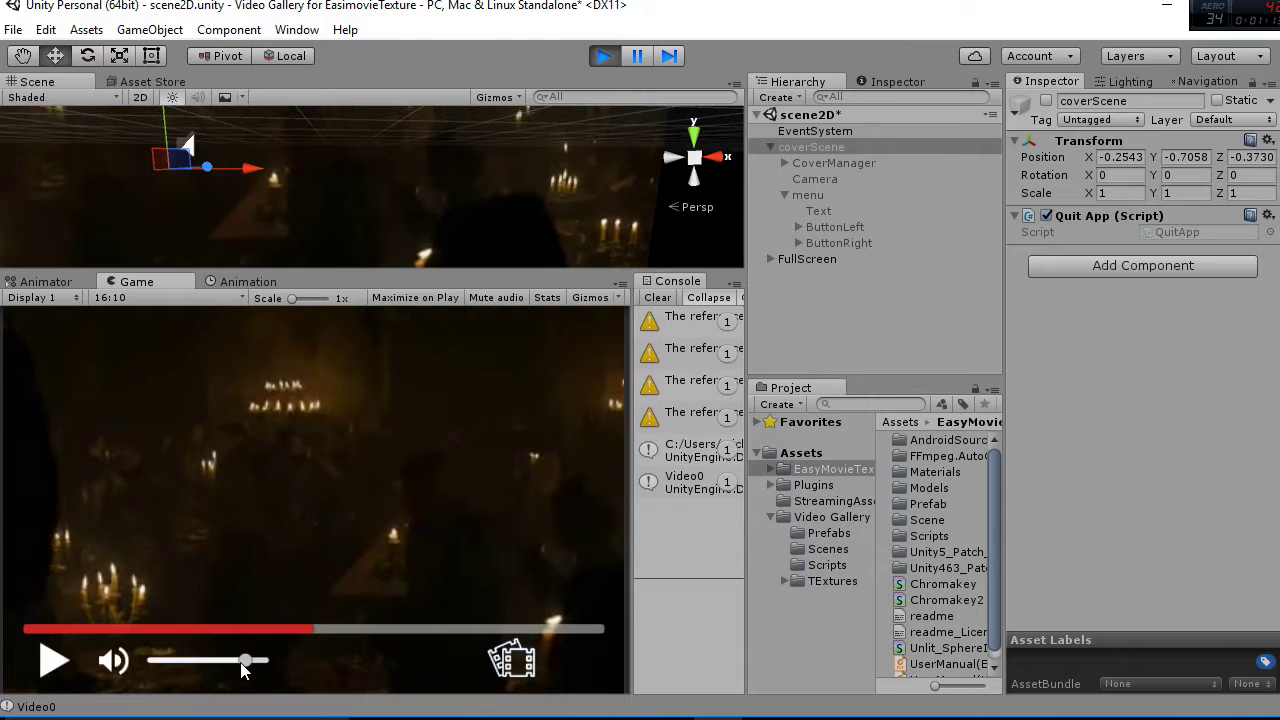
left_click(55, 662)
left_click(151, 661)
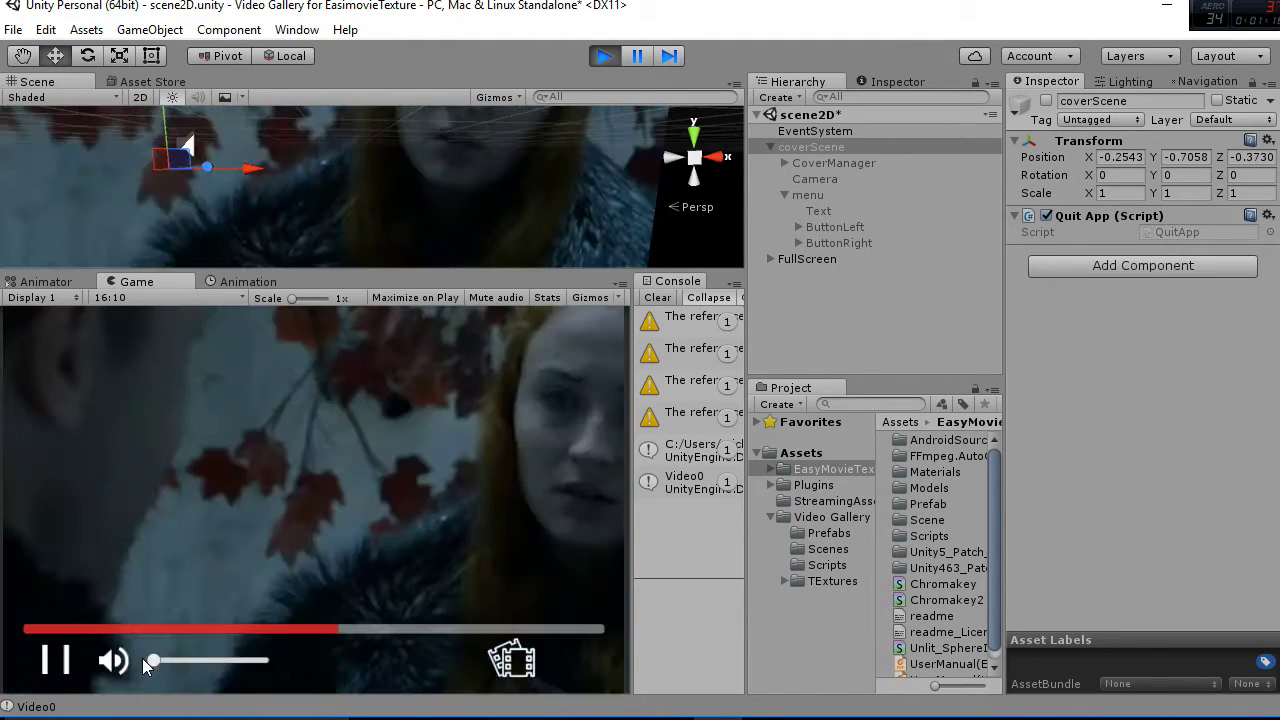
left_click_drag(146, 661, 210, 662)
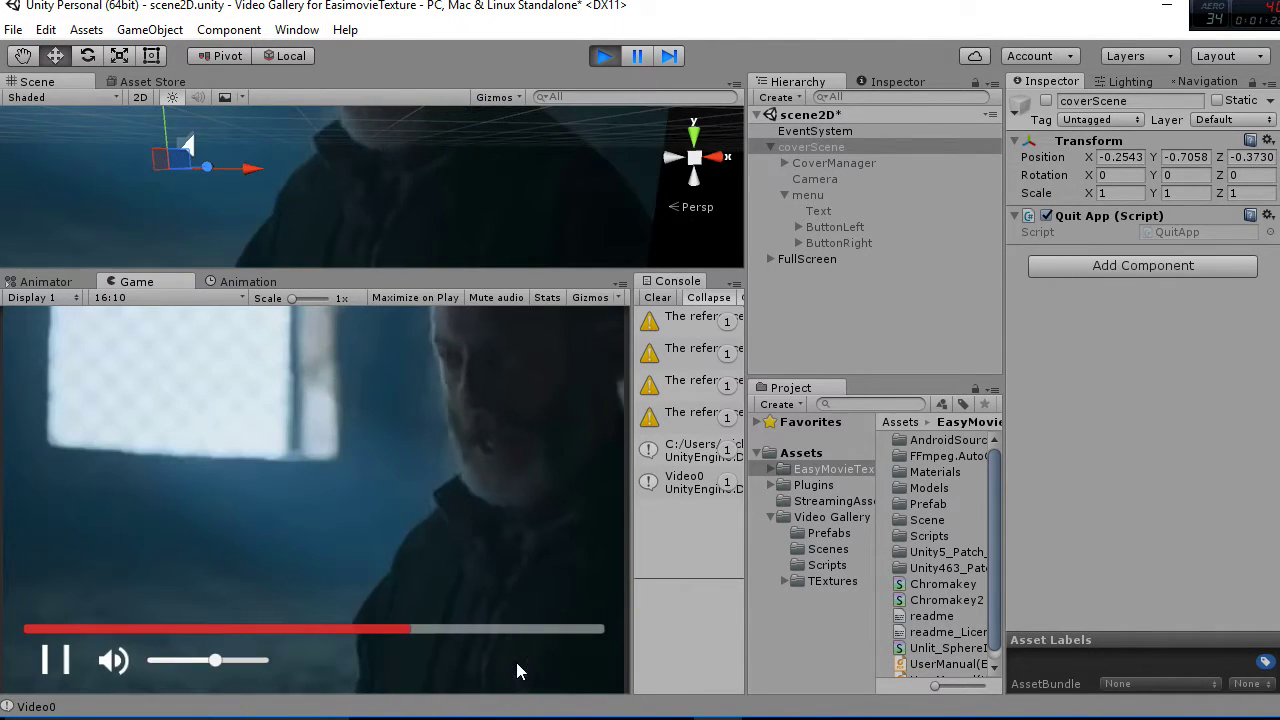
Return from VIDEO 1 to the gallery, browse forward to VIDEO 3 and play it
left_click(512, 660)
left_click(572, 500)
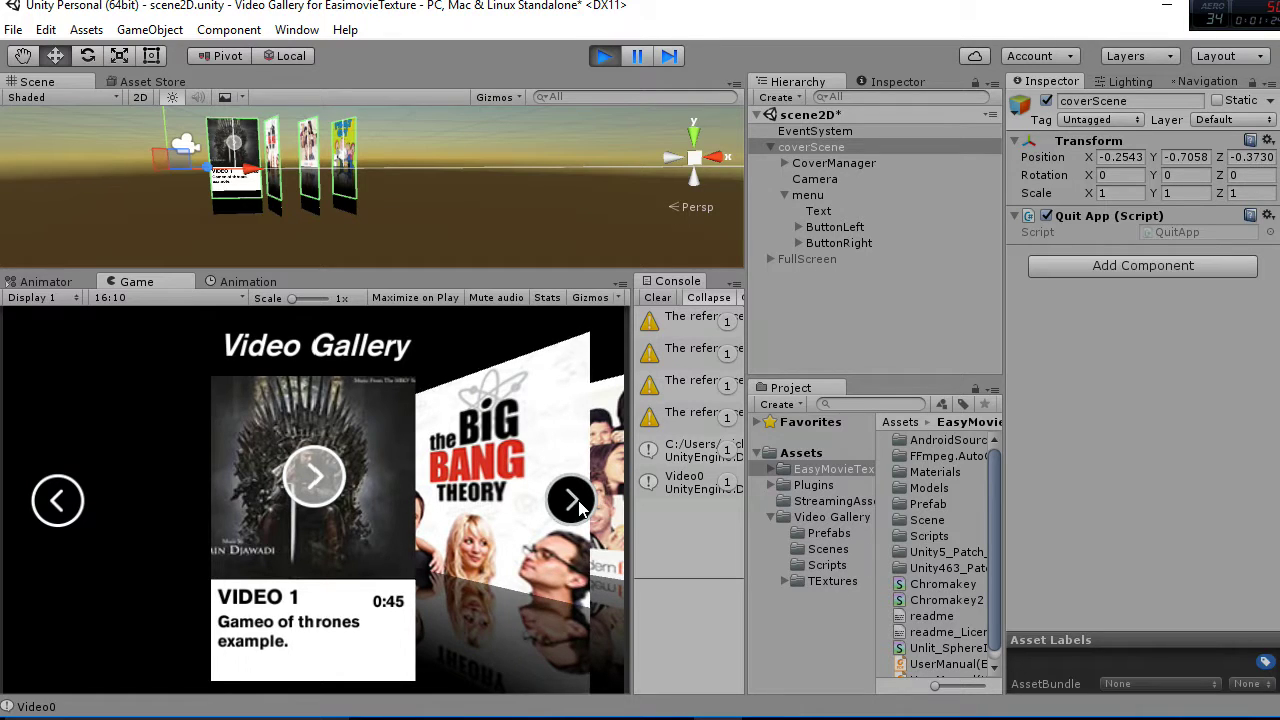
left_click(573, 502)
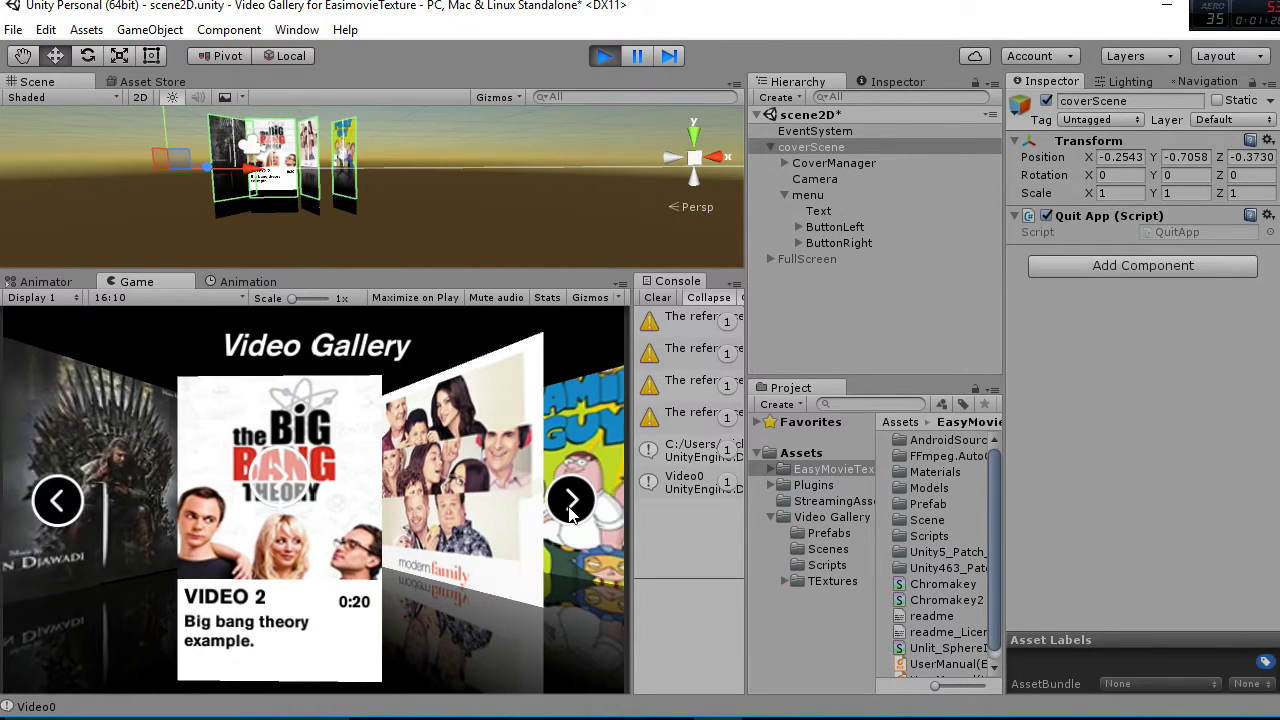
left_click(572, 502)
left_click(328, 485)
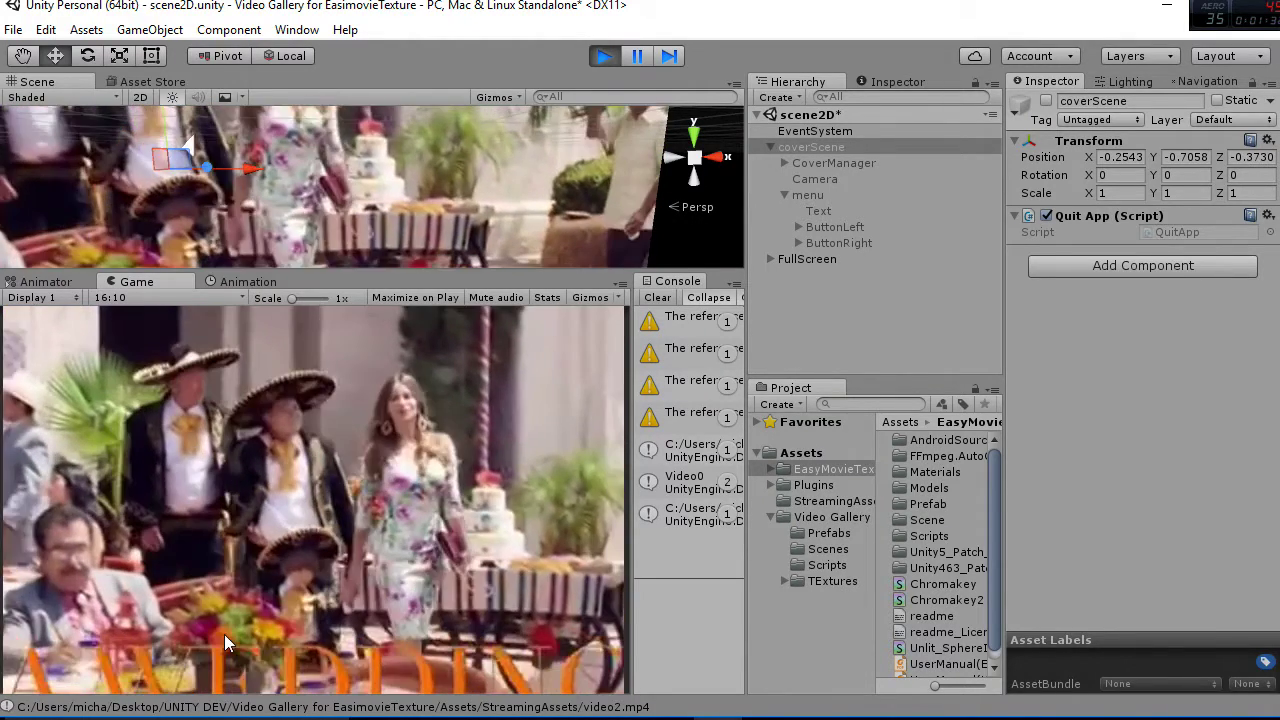
Test VIDEO 3's volume by lowering it to near minimum and raising it to maximum
mouse_move(300, 608)
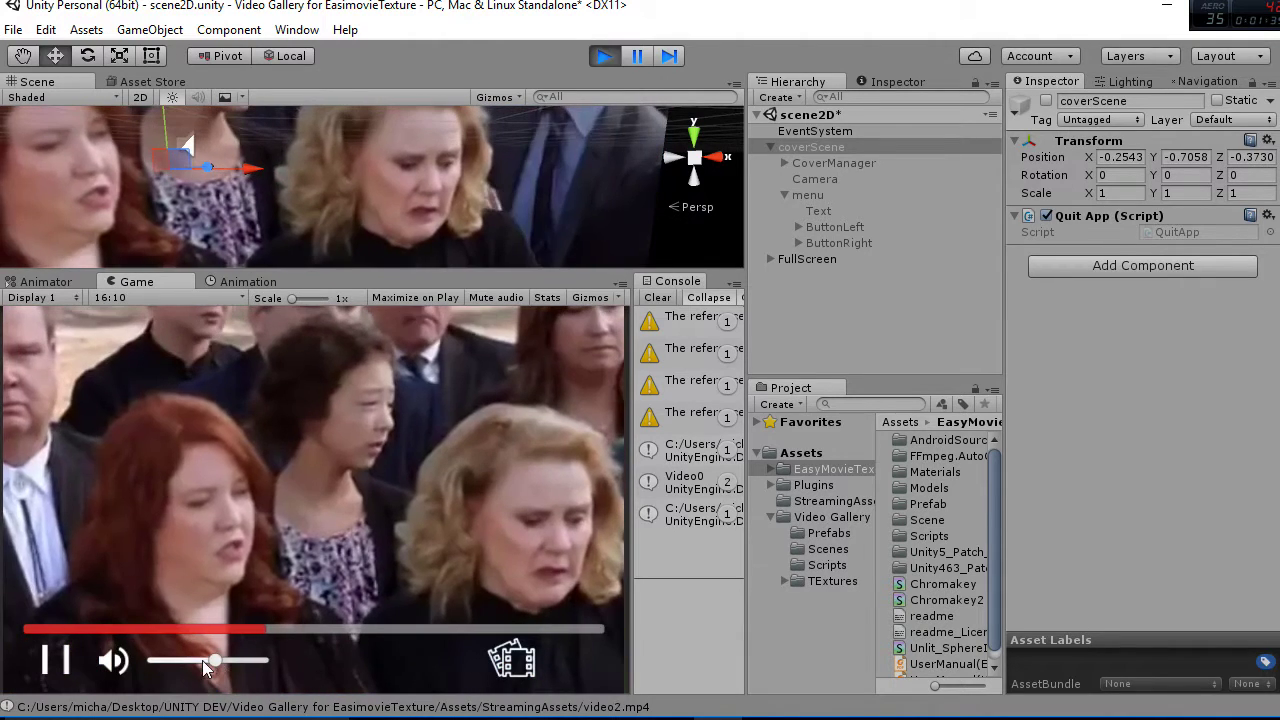
left_click(156, 662)
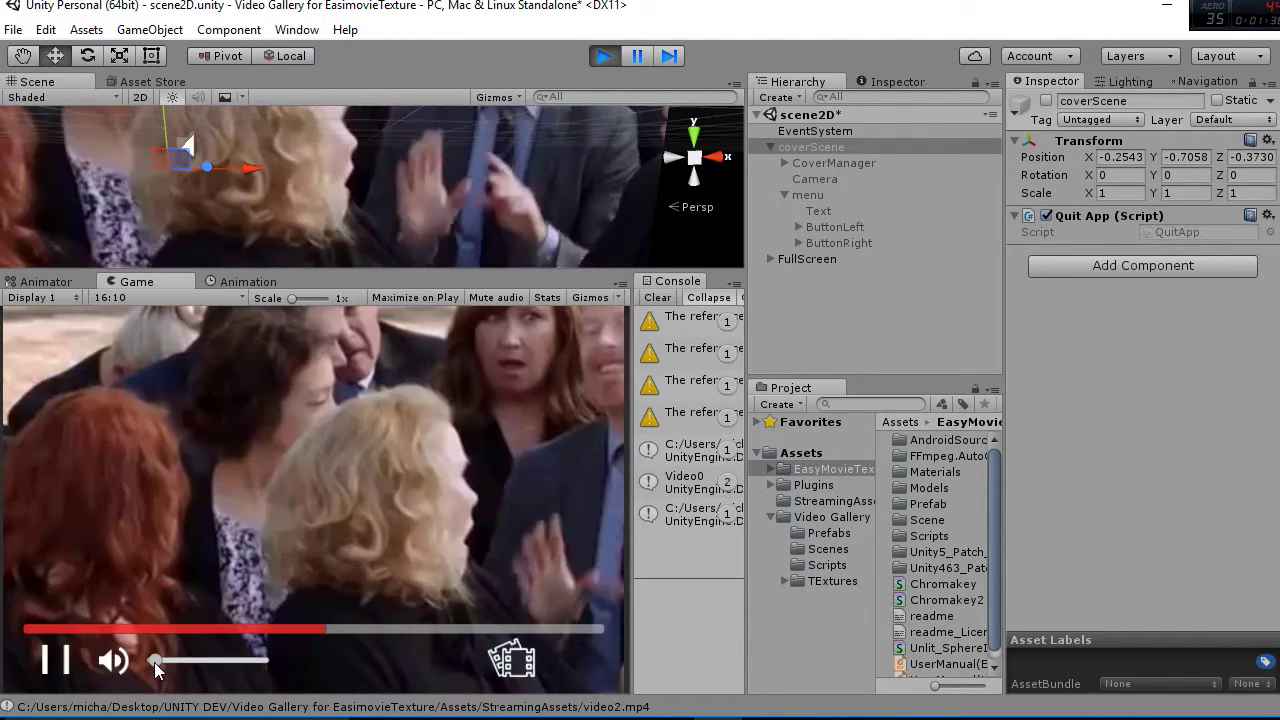
left_click_drag(156, 662, 268, 662)
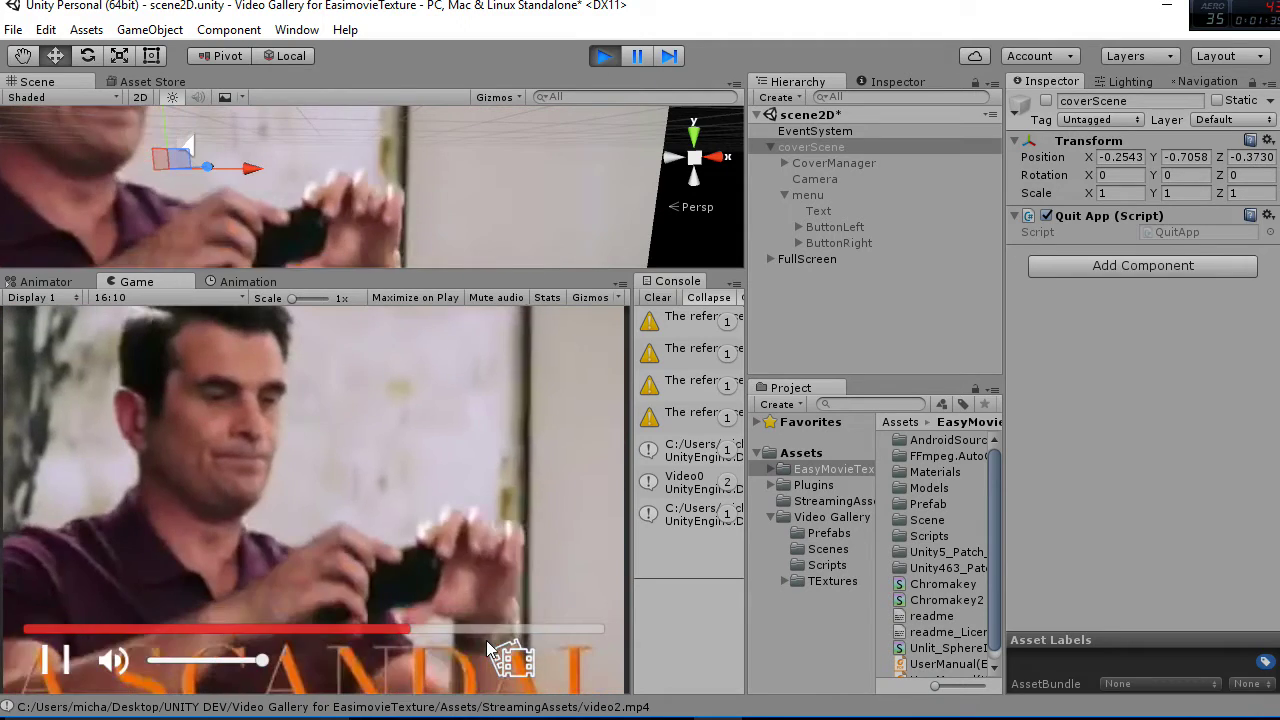
Return from VIDEO 3 to the gallery and close the AVG antivirus alert without choosing an action
left_click(510, 656)
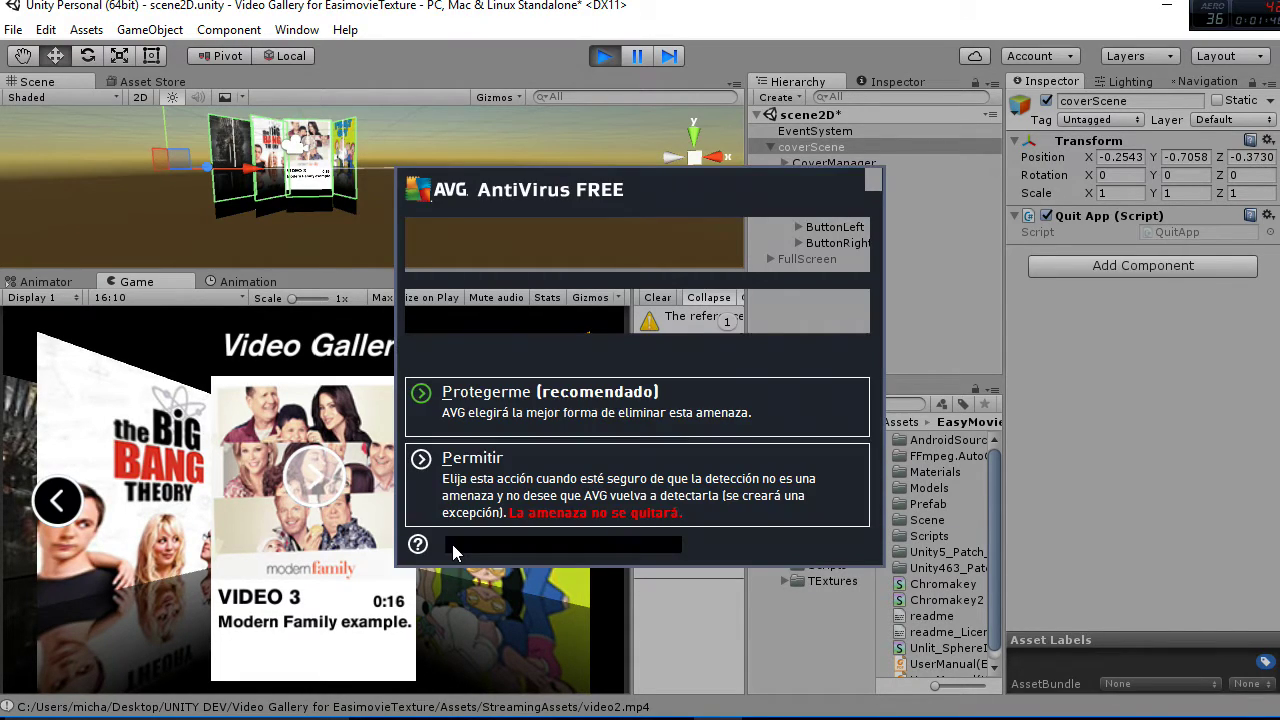
left_click(872, 176)
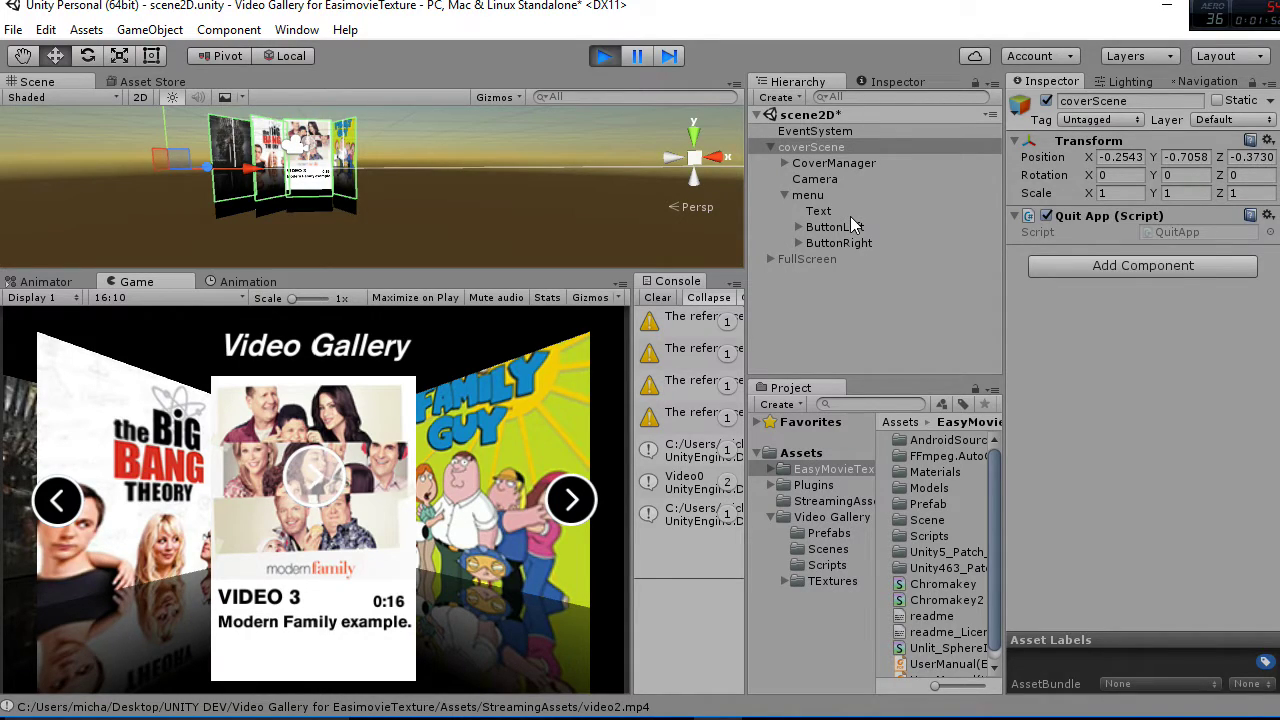
Examine the Cover Sprites list of the CoverManager object and the cover_01 texture in the TExtures folder
left_click(825, 163)
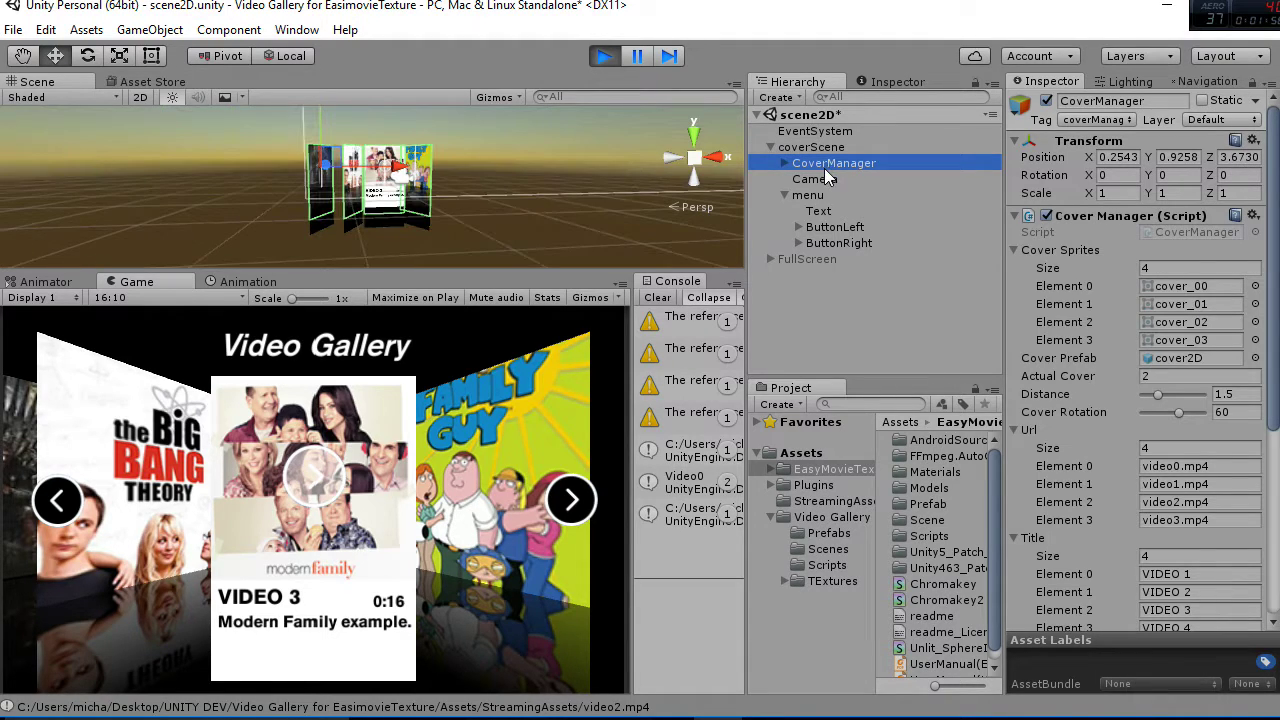
scroll(1170, 234, "down", 3)
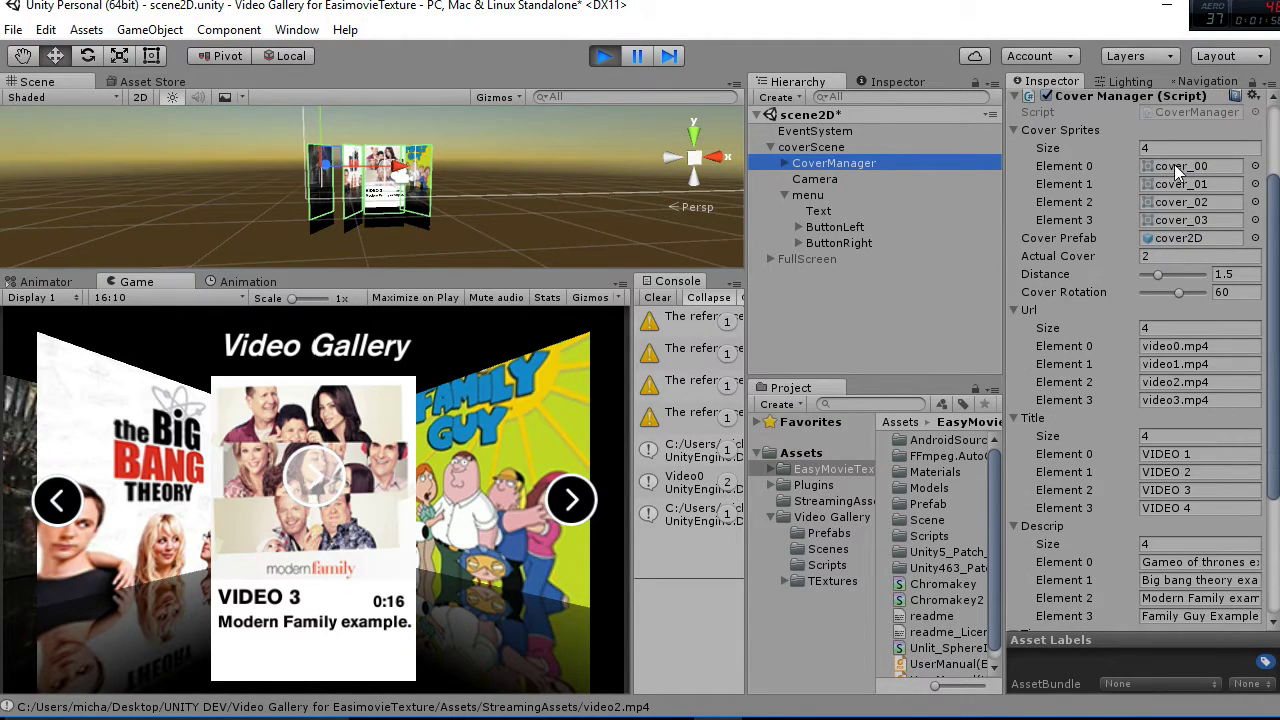
left_click(838, 581)
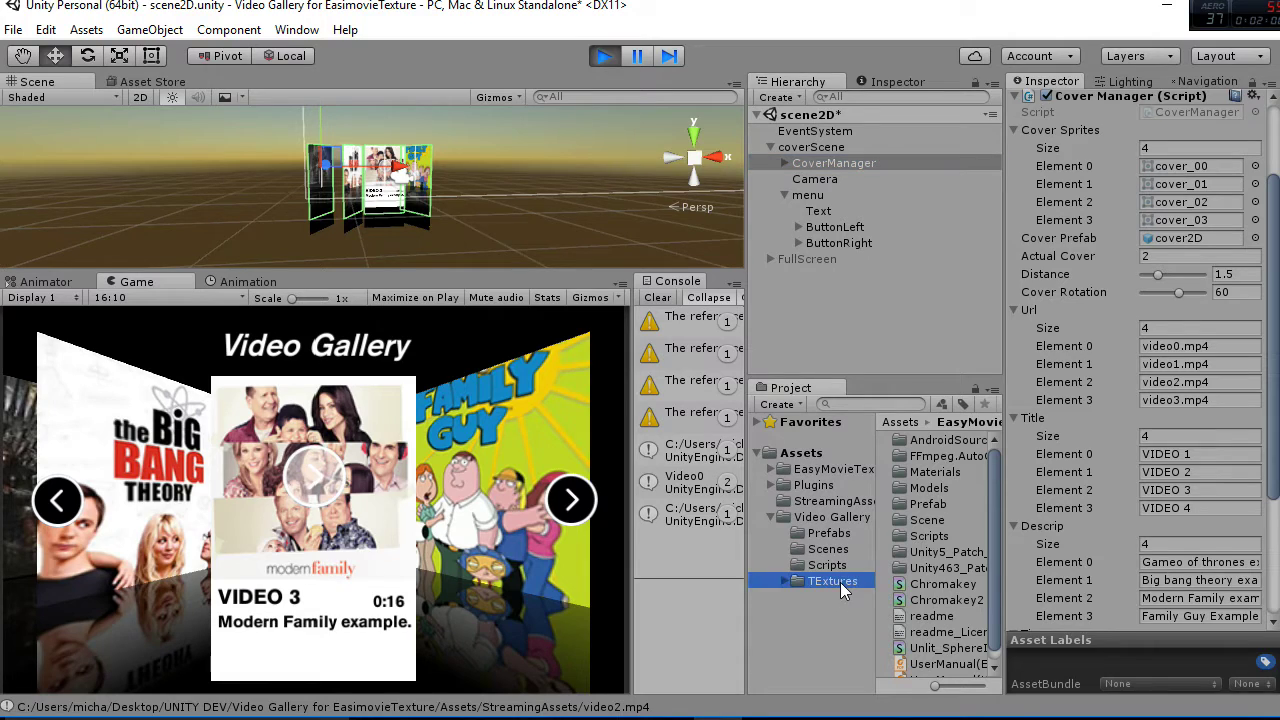
left_click(940, 488)
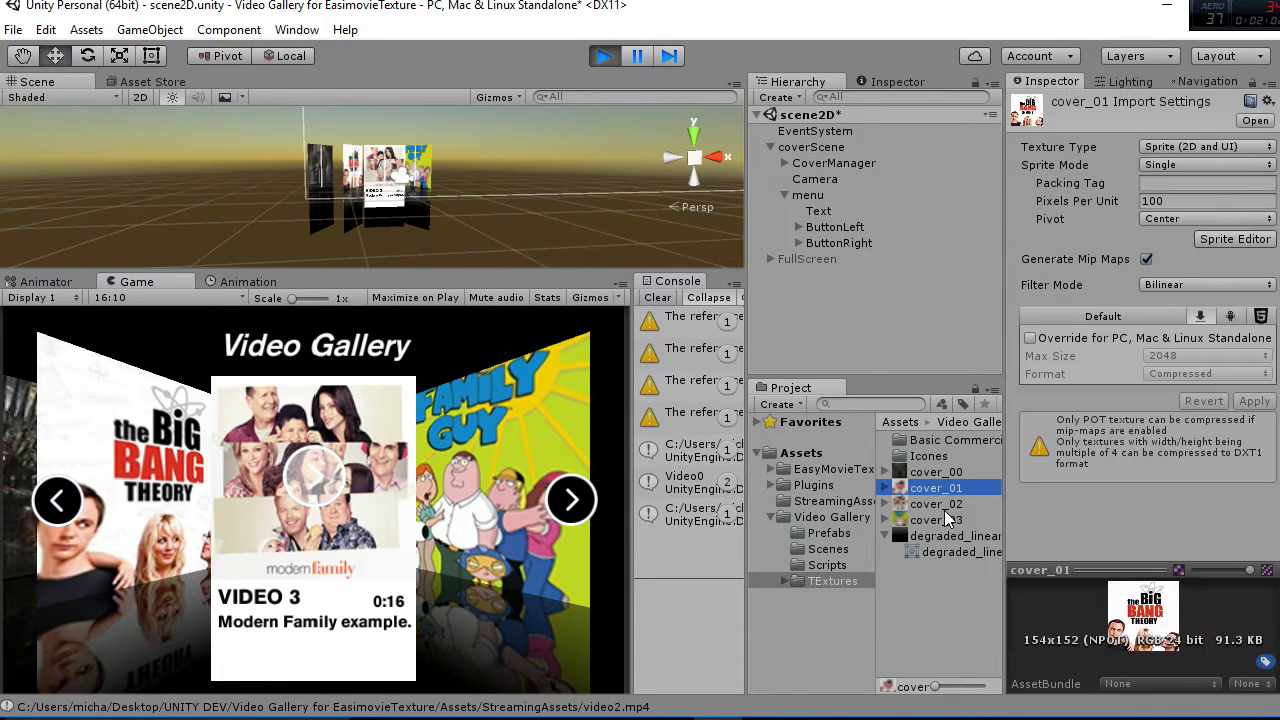
Examine CoverManager's Url, Title, Descrip and Time lists and the matching video files in the StreamingAssets folder
left_click(846, 162)
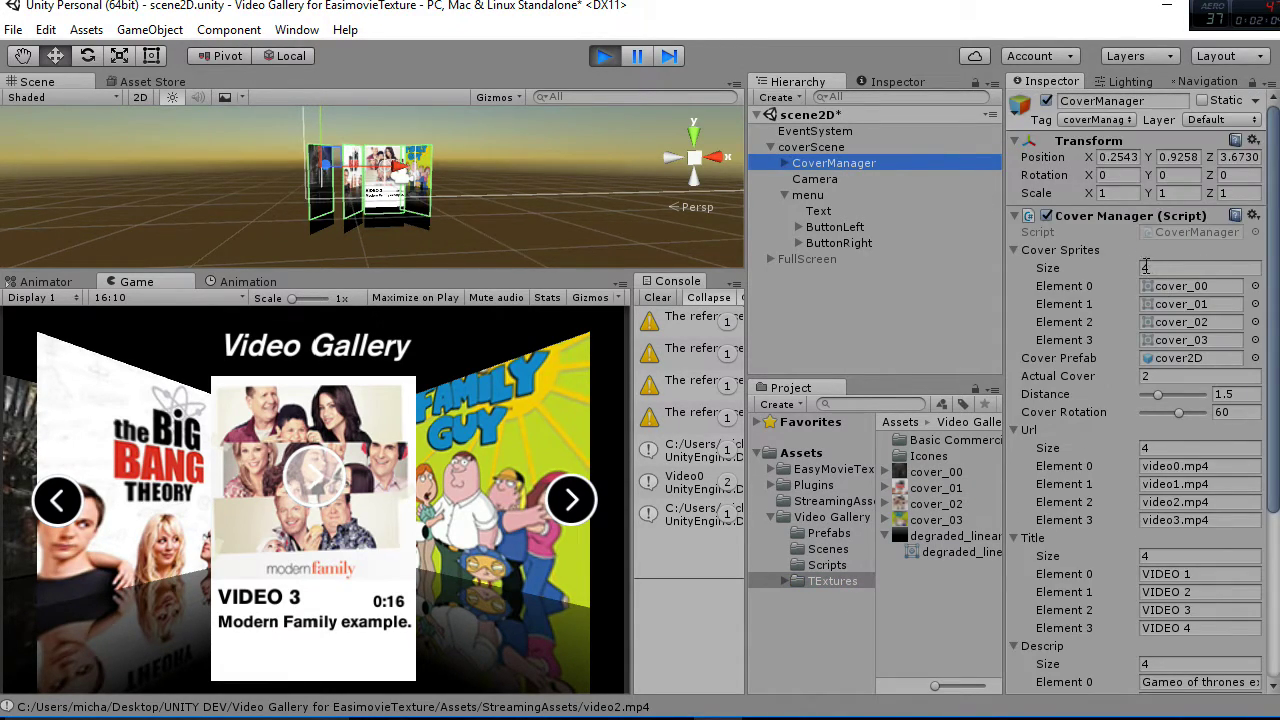
scroll(1155, 393, "down", 4)
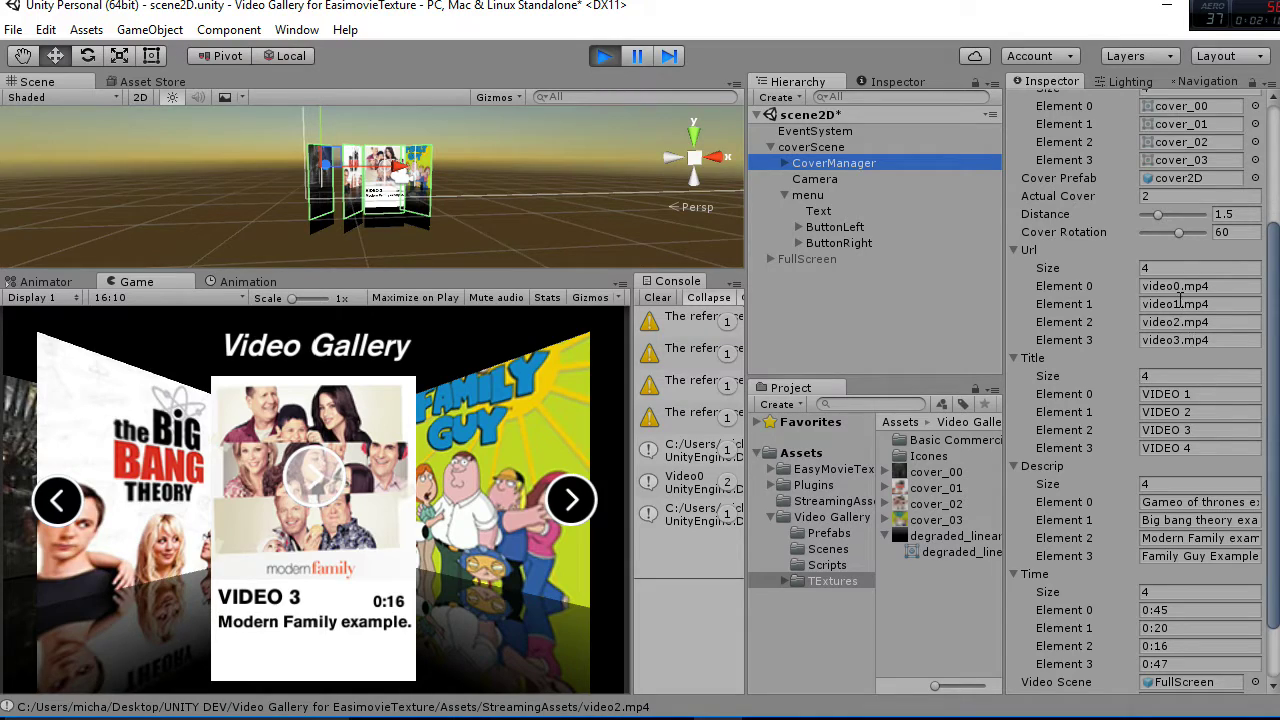
left_click(839, 503)
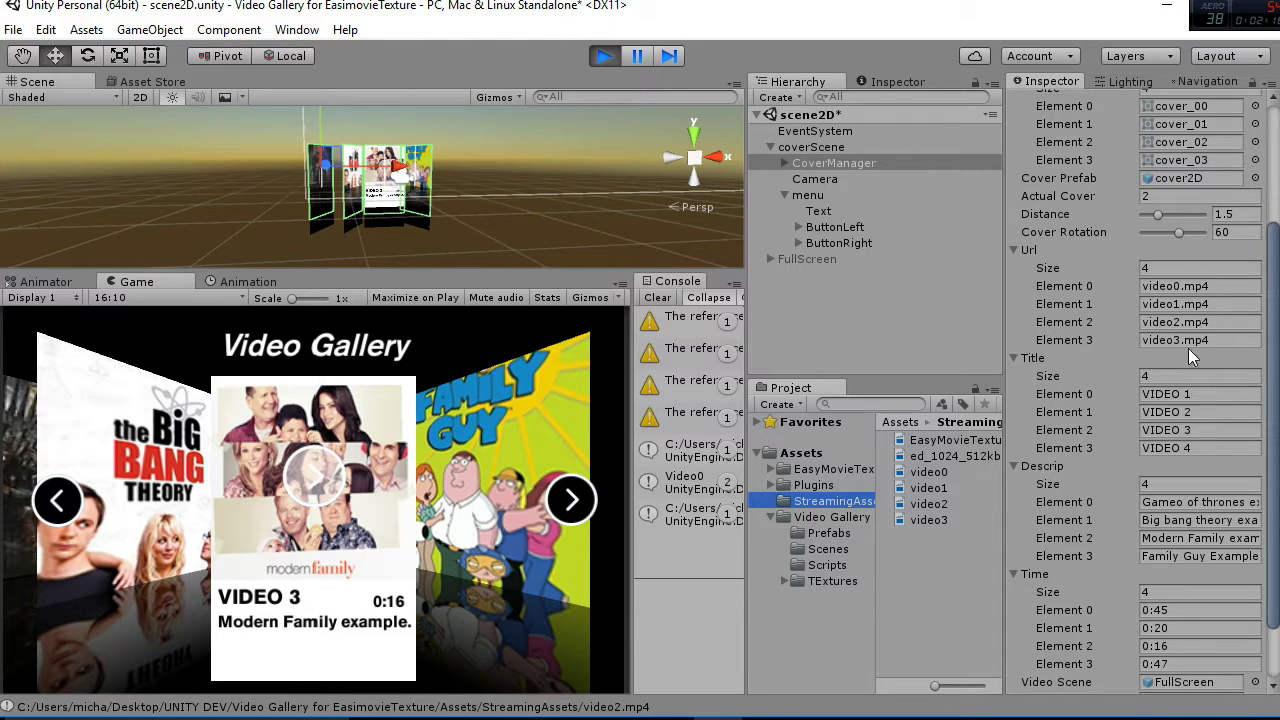
scroll(1098, 396, "down", 3)
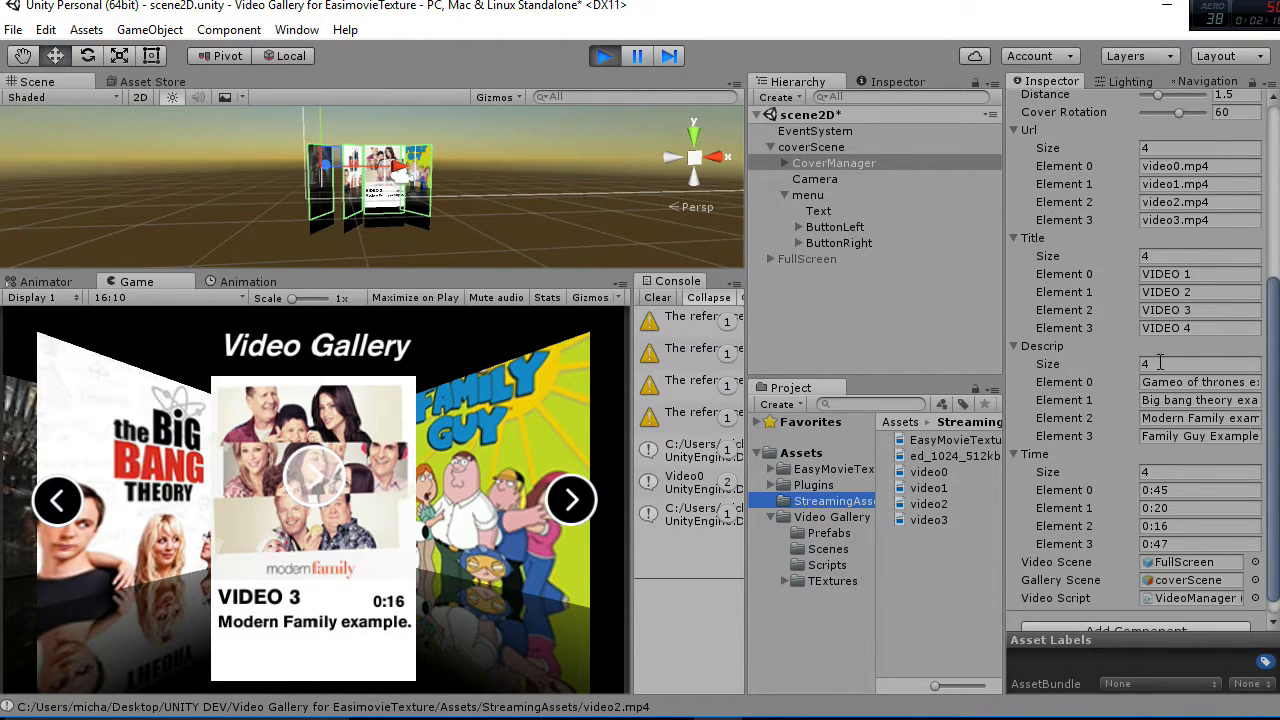
scroll(1176, 383, "down", 1)
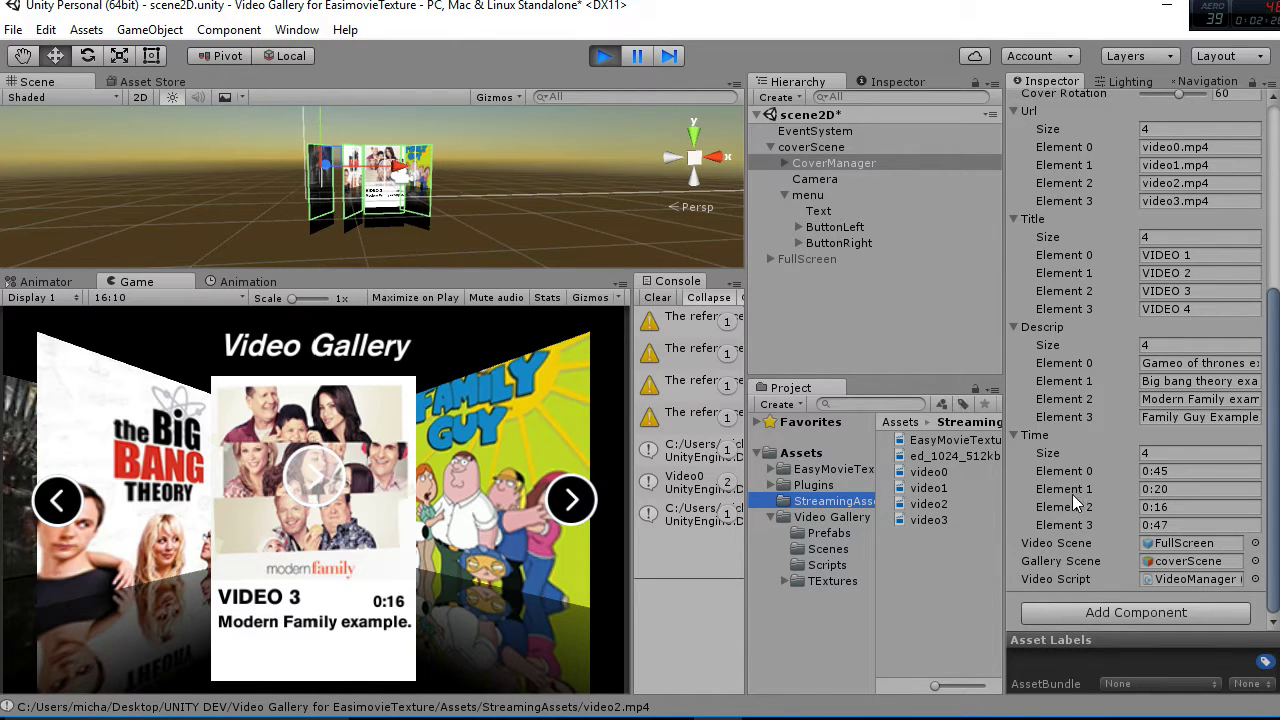
scroll(1072, 494, "up", 4)
scroll(1072, 492, "up", 2)
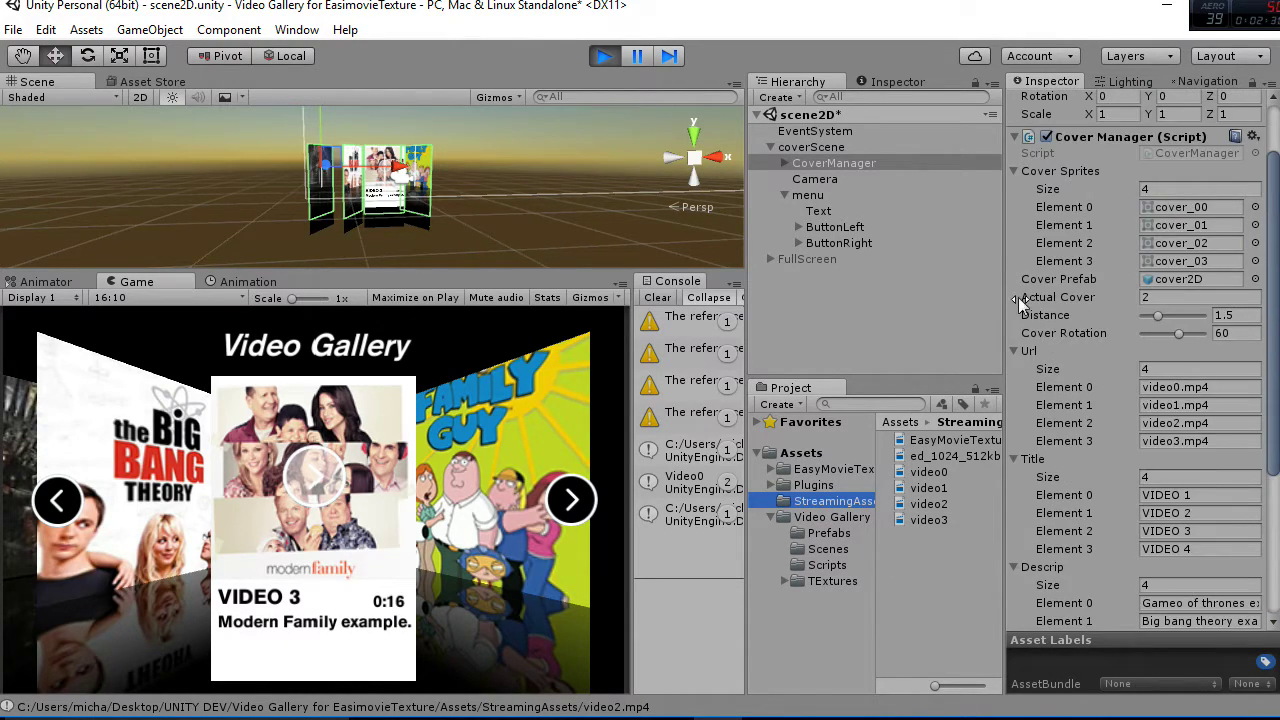
Examine how the Camera object's Camera Movement 2D Imposed Position responds while browsing the gallery covers in both directions
left_click(838, 178)
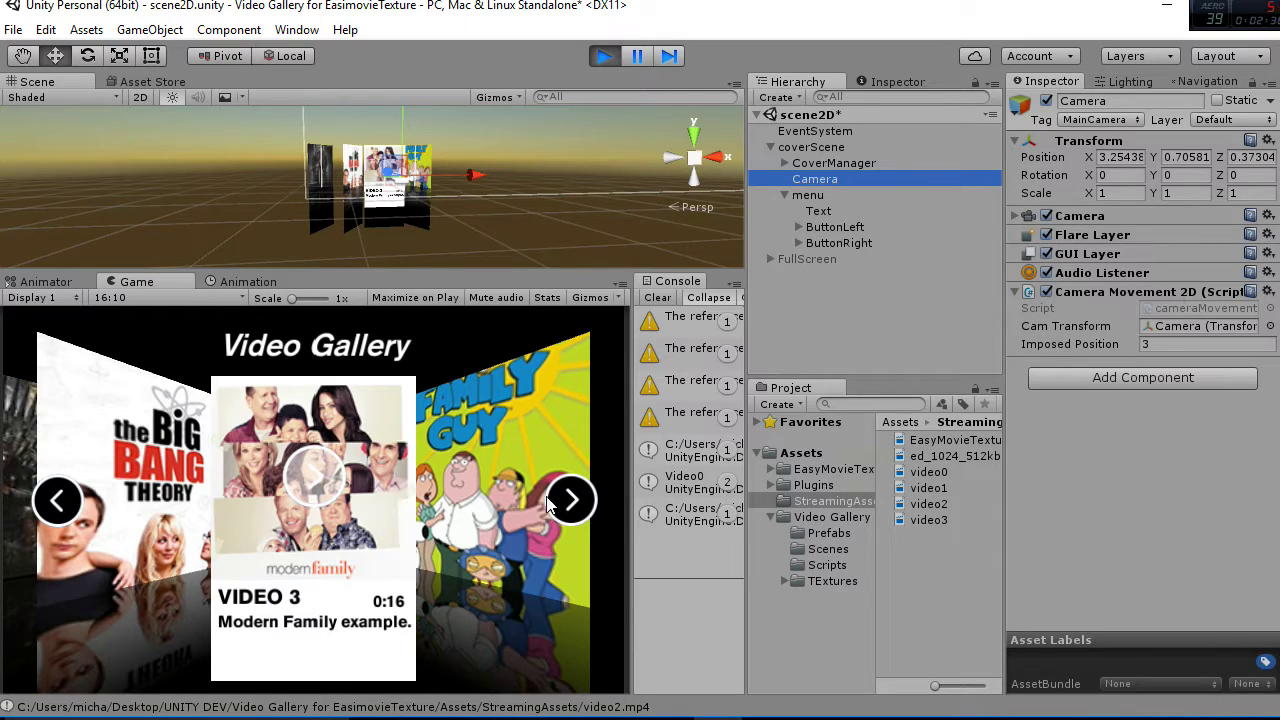
left_click(58, 500)
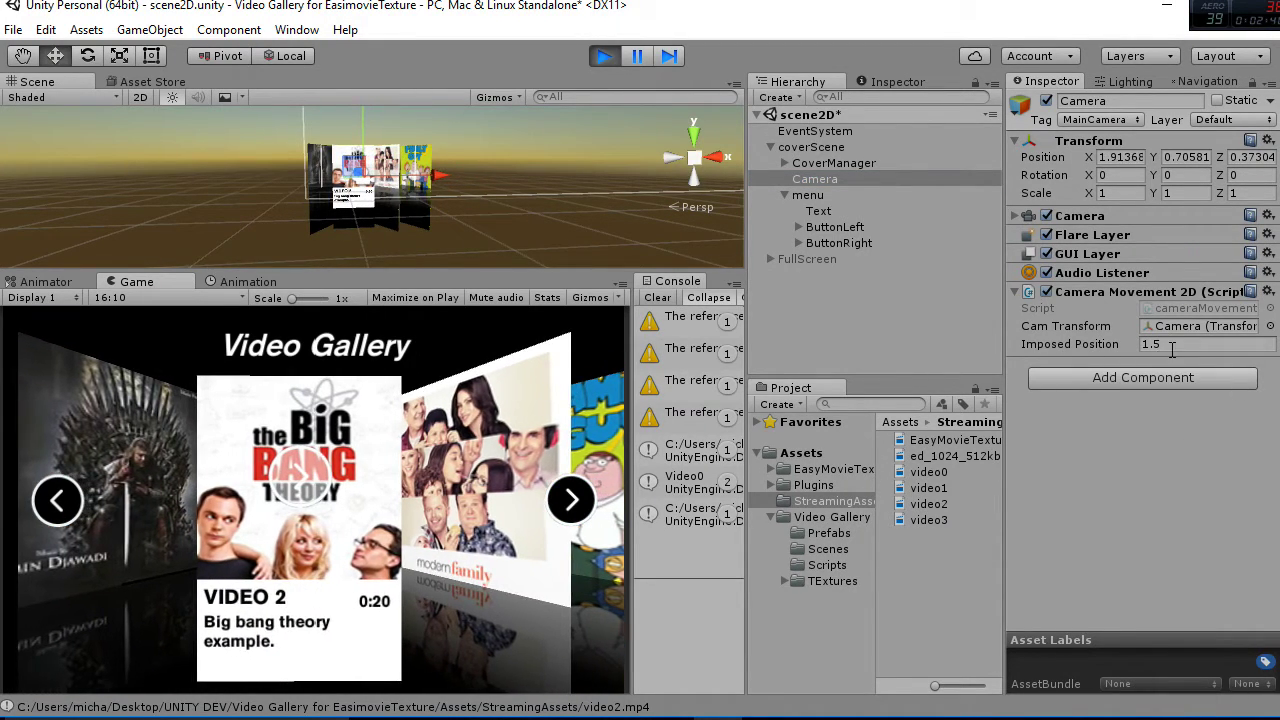
left_click(58, 503)
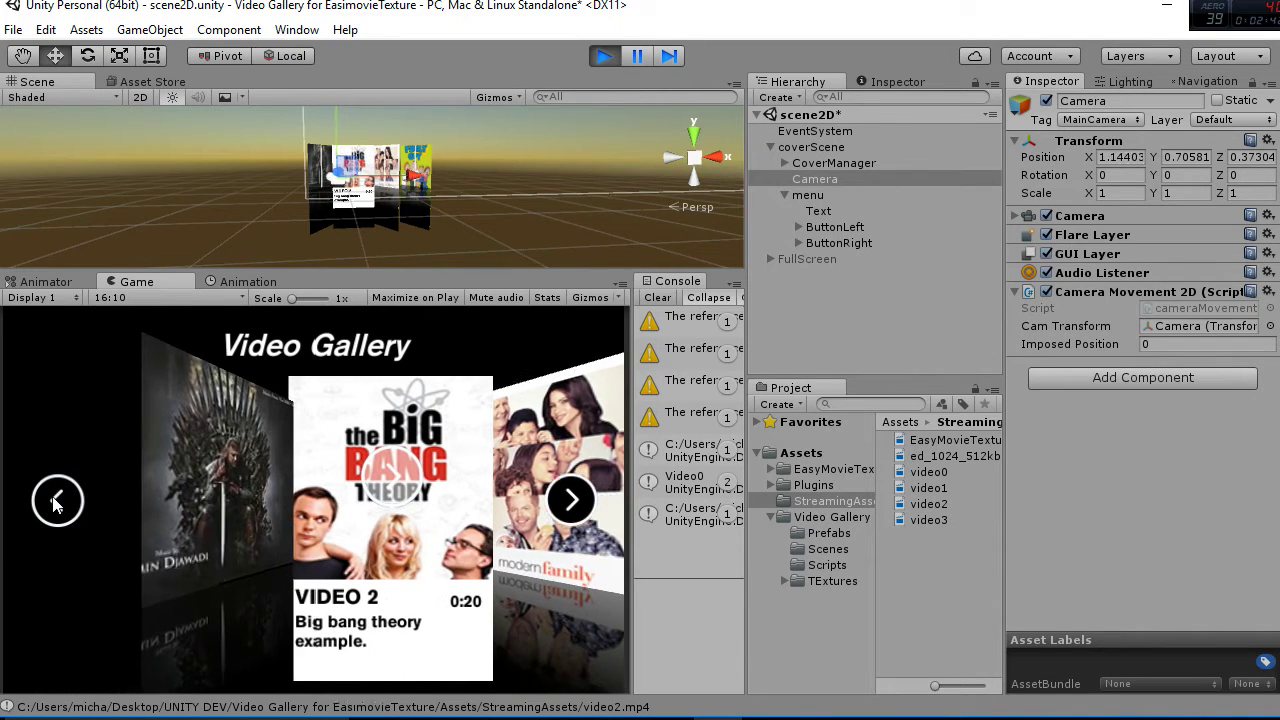
left_click(571, 500)
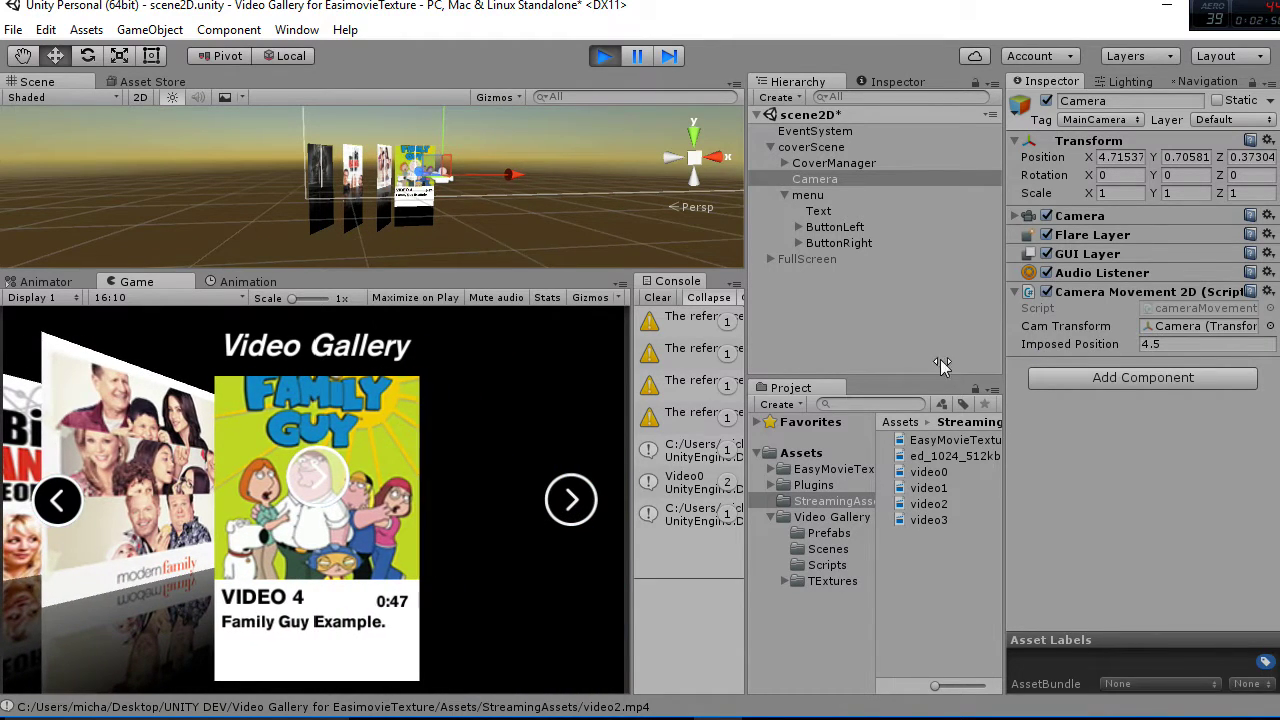
left_click(57, 500)
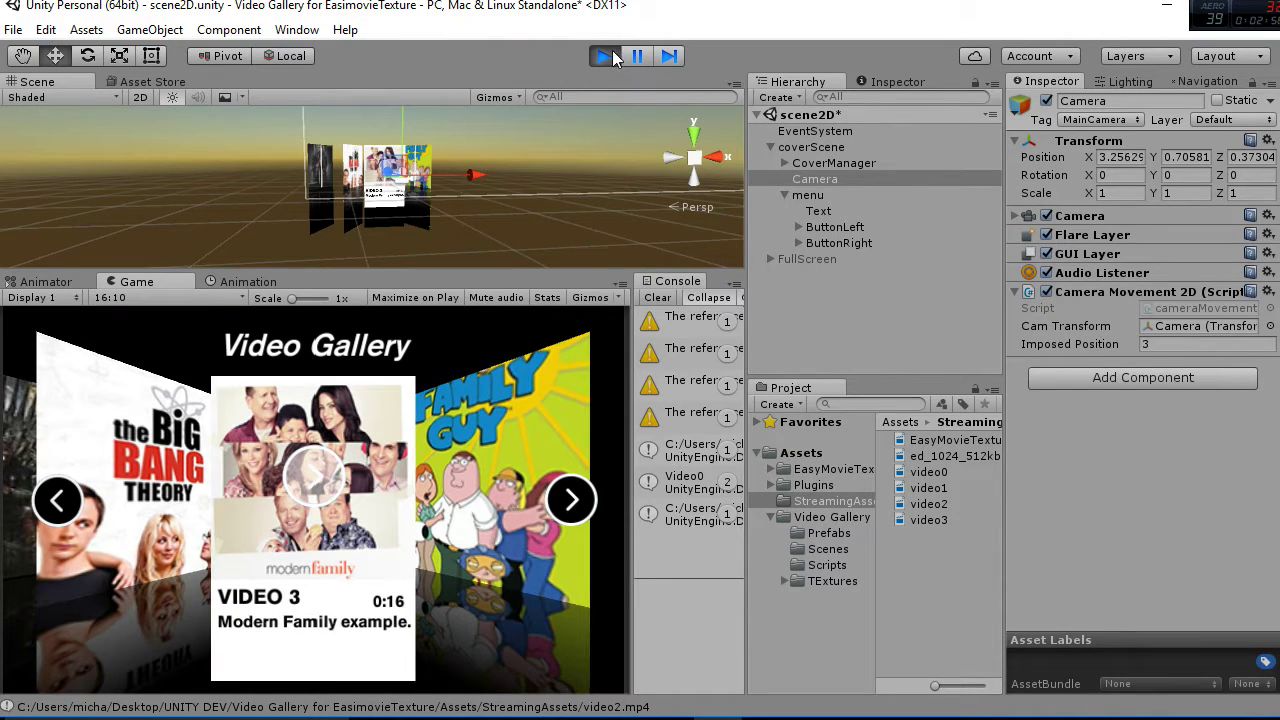
left_click(806, 259)
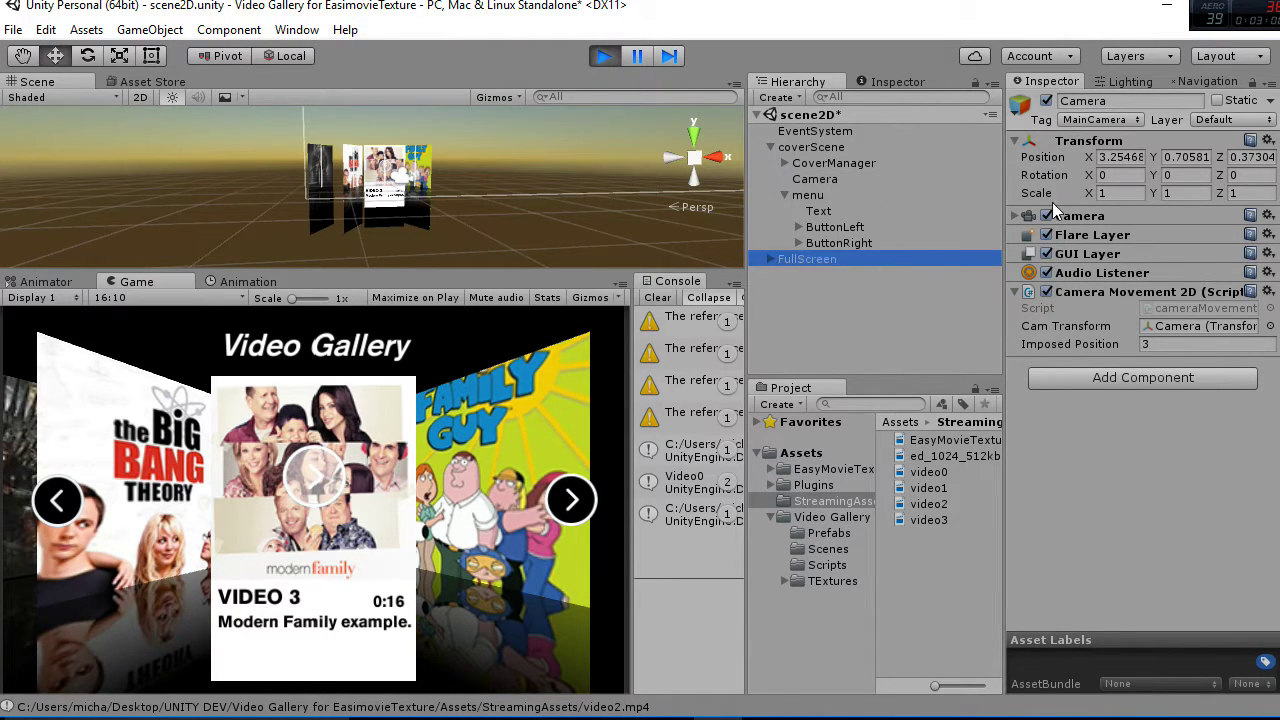
left_click(1046, 101)
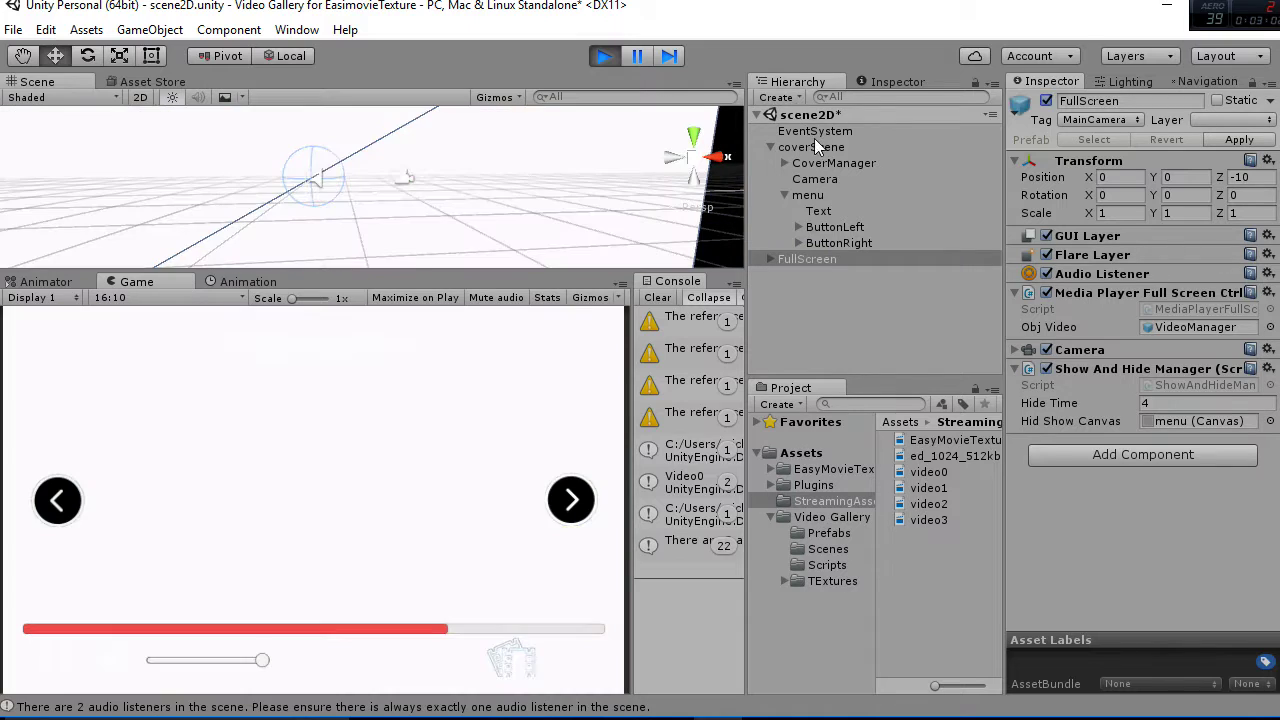
left_click(683, 200)
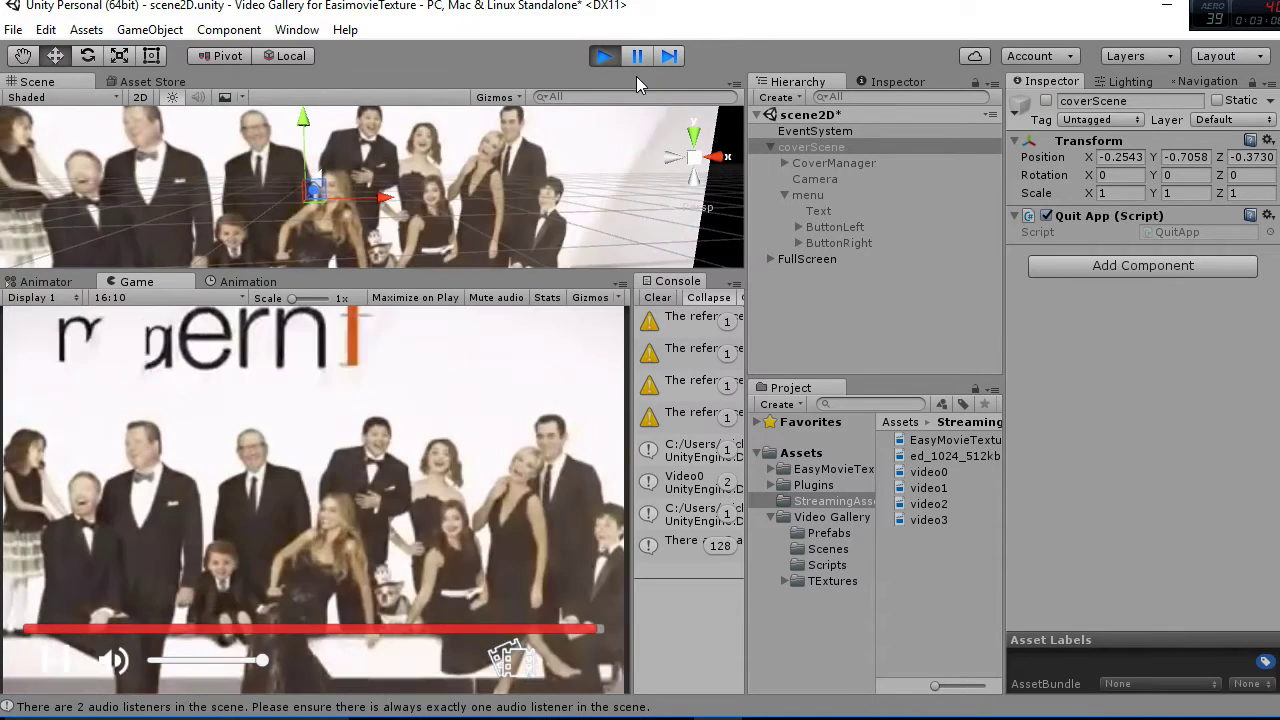
Exit play mode and activate the FullScreen object in scene2D
left_click(604, 56)
left_click(785, 260)
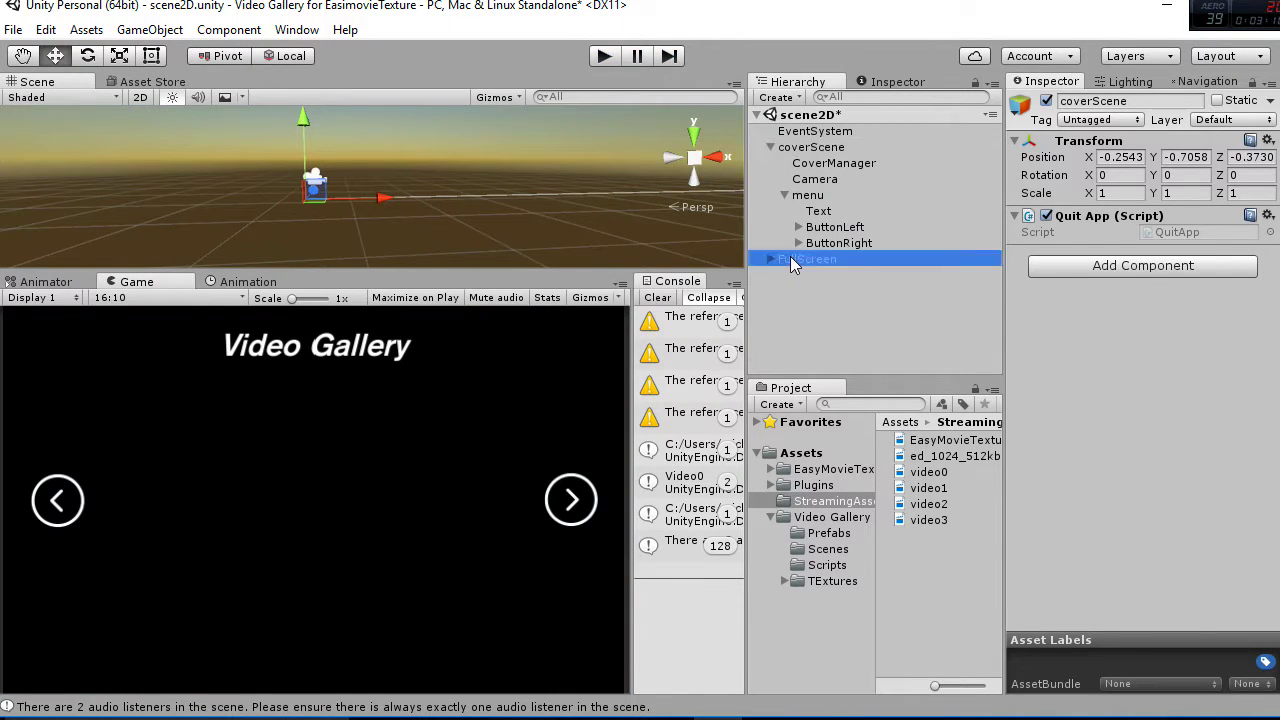
left_click(1046, 101)
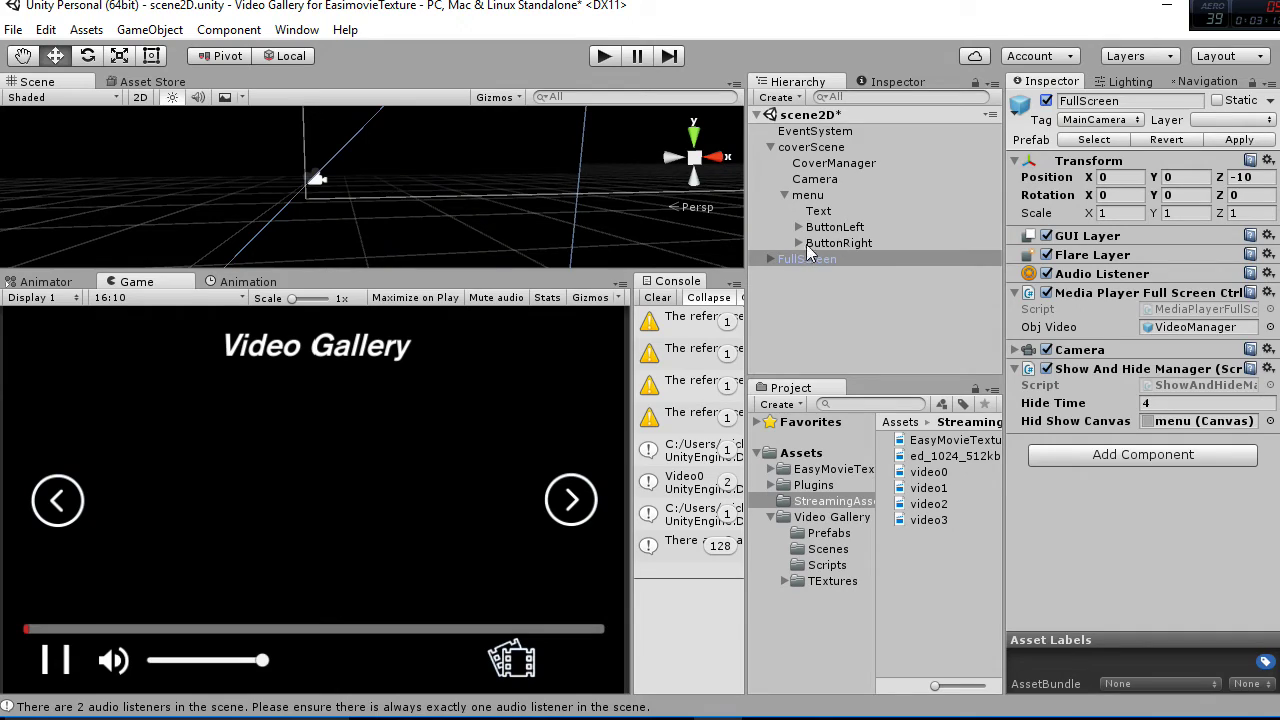
Expand the FullScreen object's children and deactivate the coverScene object so only the player interface is shown
left_click(770, 260)
scroll(803, 176, "down", 3)
scroll(795, 172, "up", 3)
left_click(806, 148)
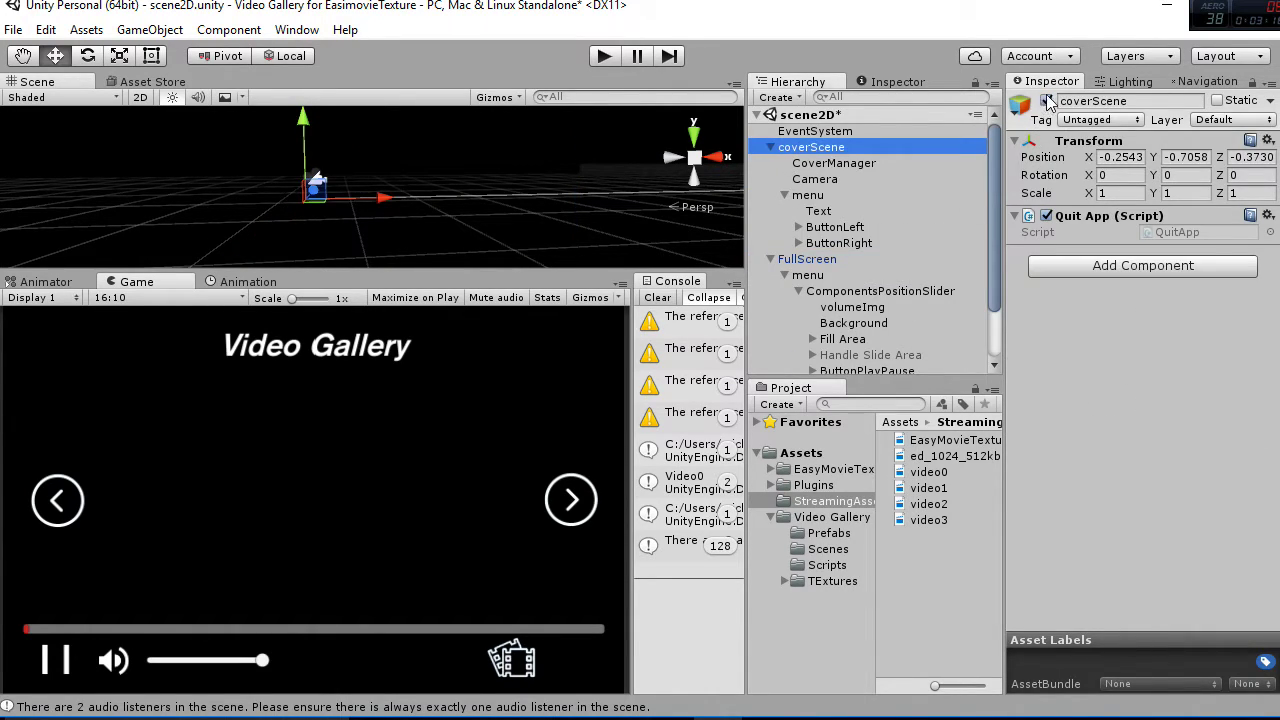
left_click(1046, 101)
Examine the FullScreen object's components and the ComponentsPositionSlider's Slider settings, trying out its Value control
left_click(807, 259)
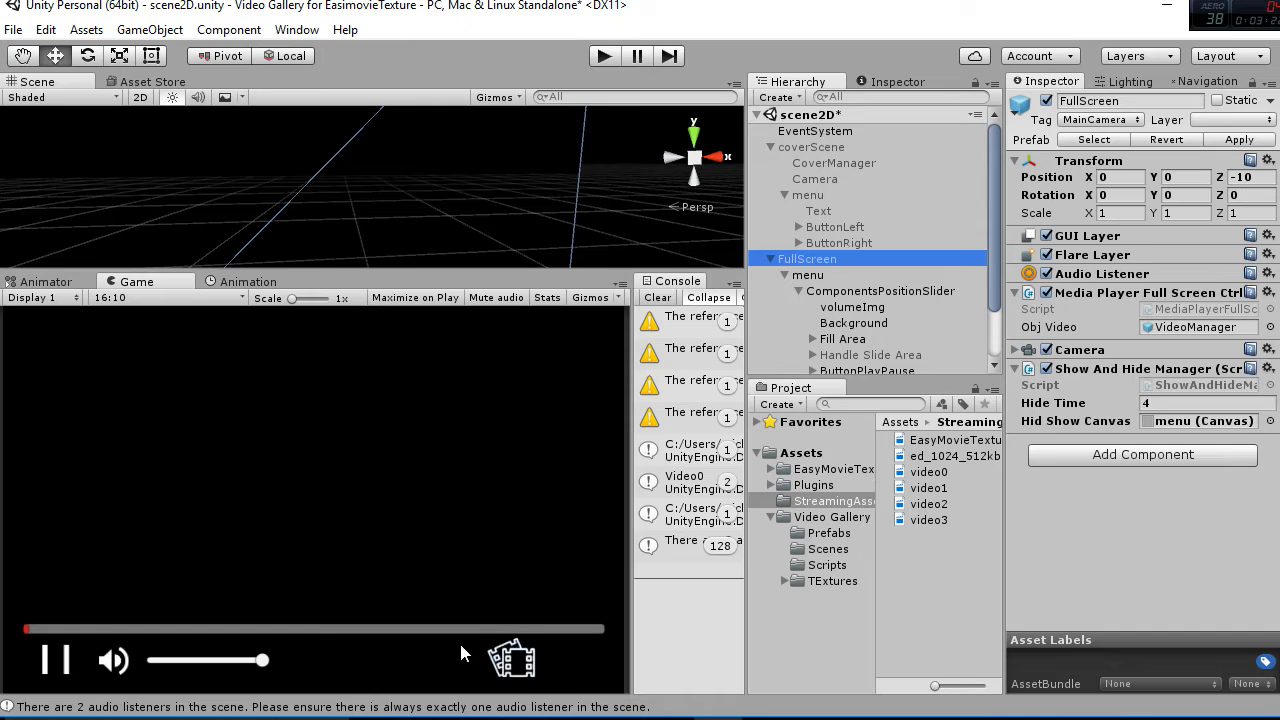
scroll(882, 257, "down", 3)
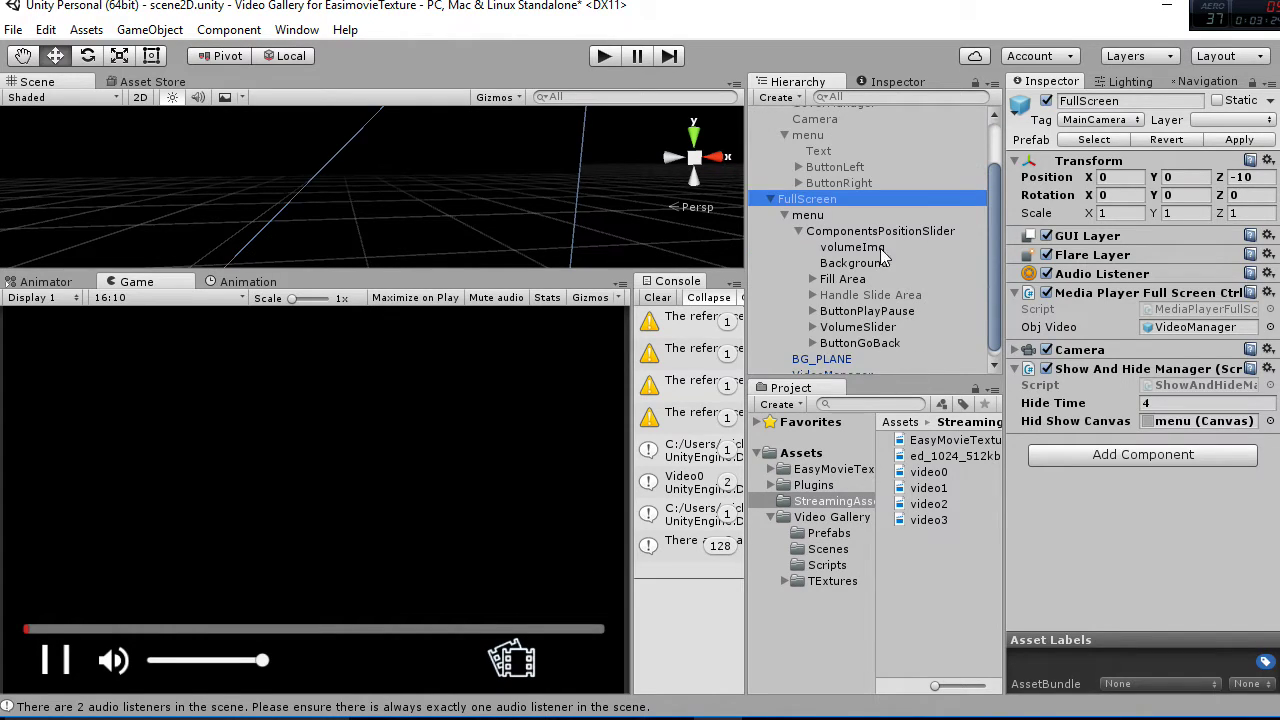
left_click(885, 233)
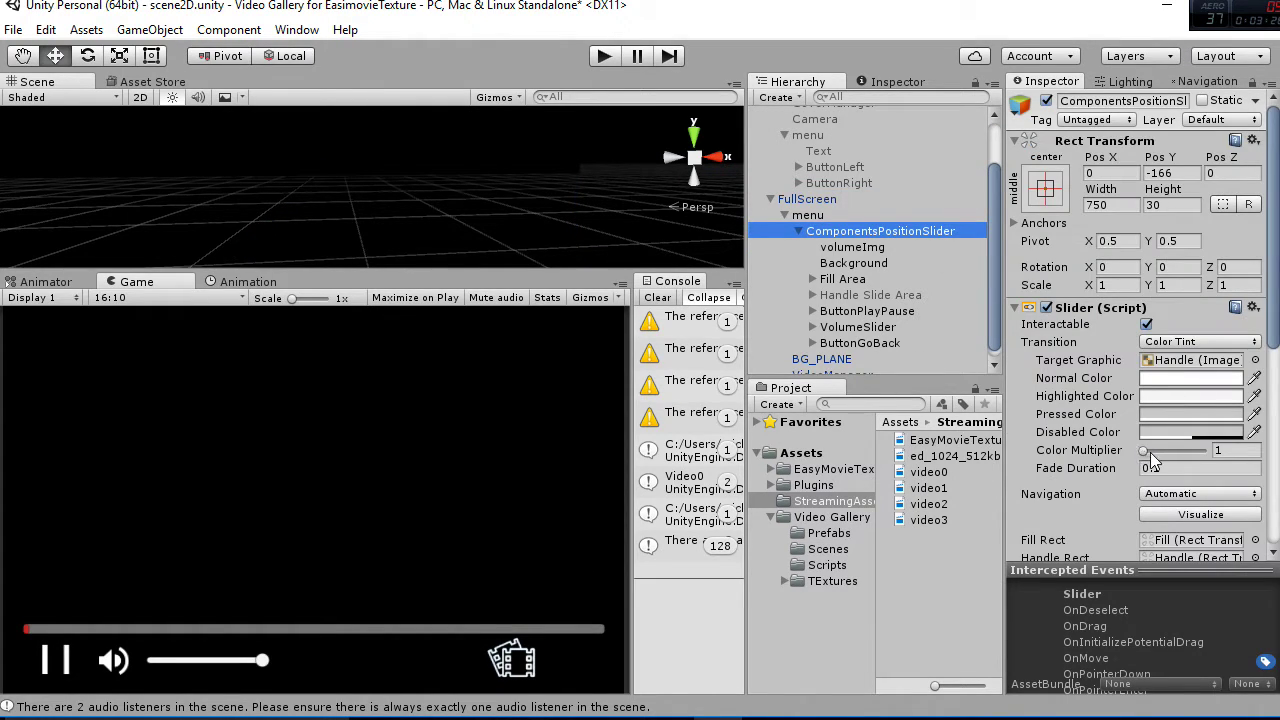
scroll(1150, 458, "down", 3)
left_click(1146, 540)
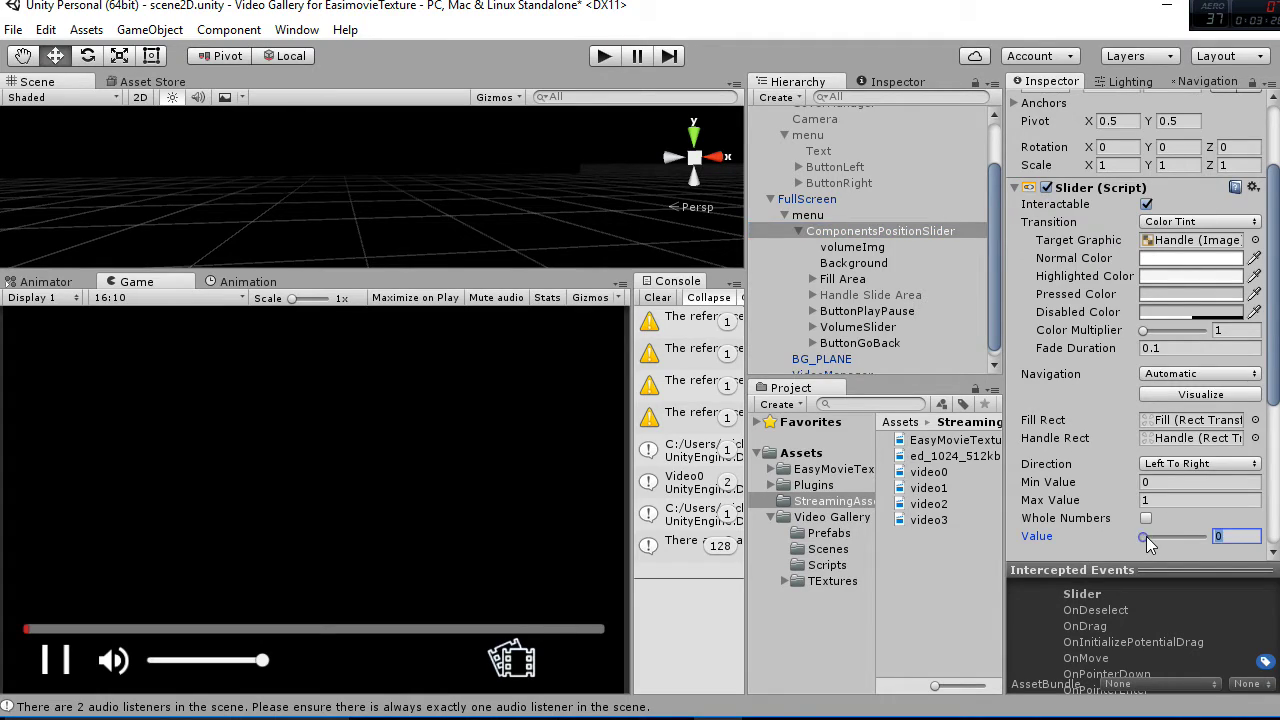
left_click_drag(1146, 540, 1112, 570)
Examine the VolumeSlider's Value and Volume Manager script, and the ButtonGoBack's Go To Gallery script
left_click(846, 328)
scroll(1183, 490, "down", 4)
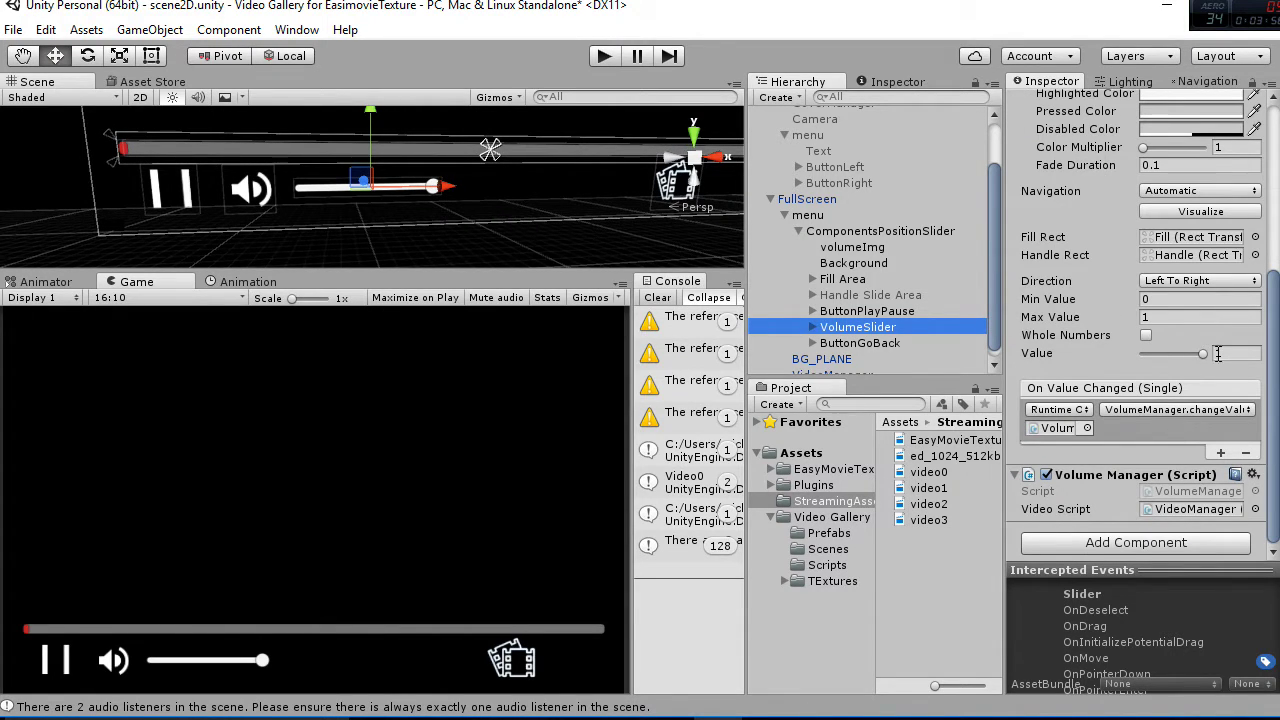
left_click_drag(1203, 356, 1244, 378)
left_click(886, 343)
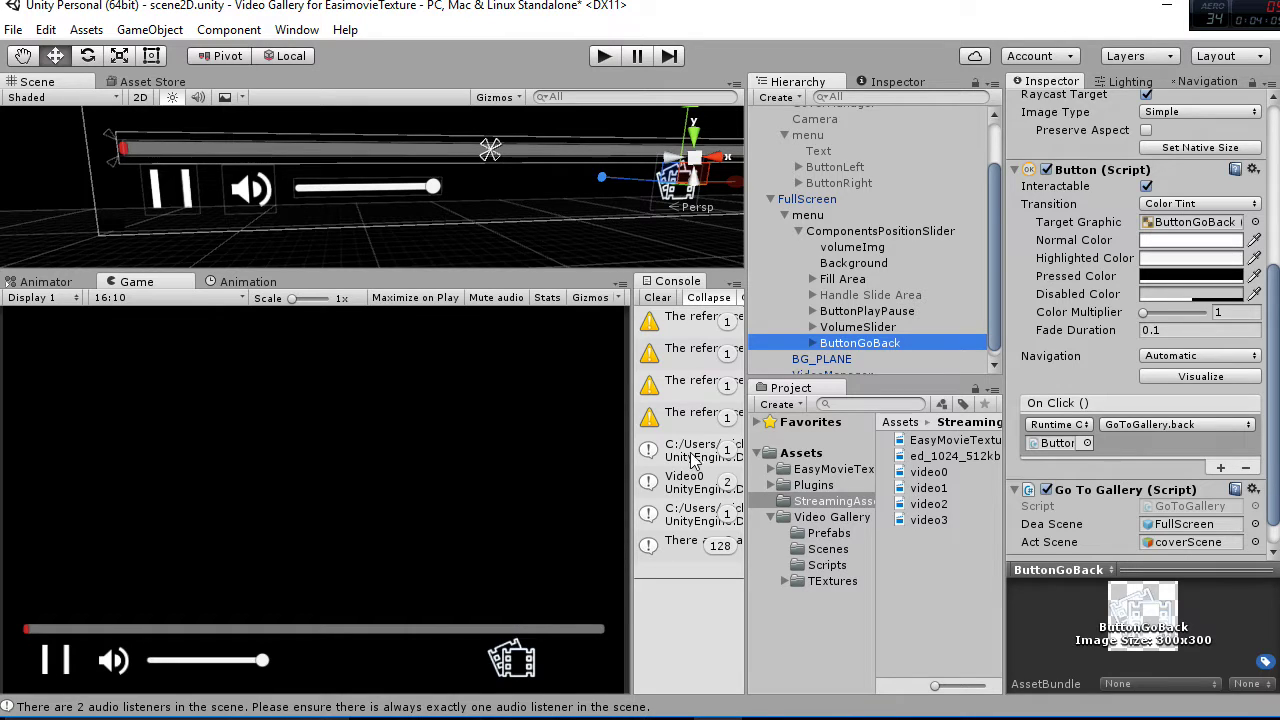
Deactivate the FullScreen object, collapse its children and reactivate the coverScene object
scroll(830, 340, "up", 3)
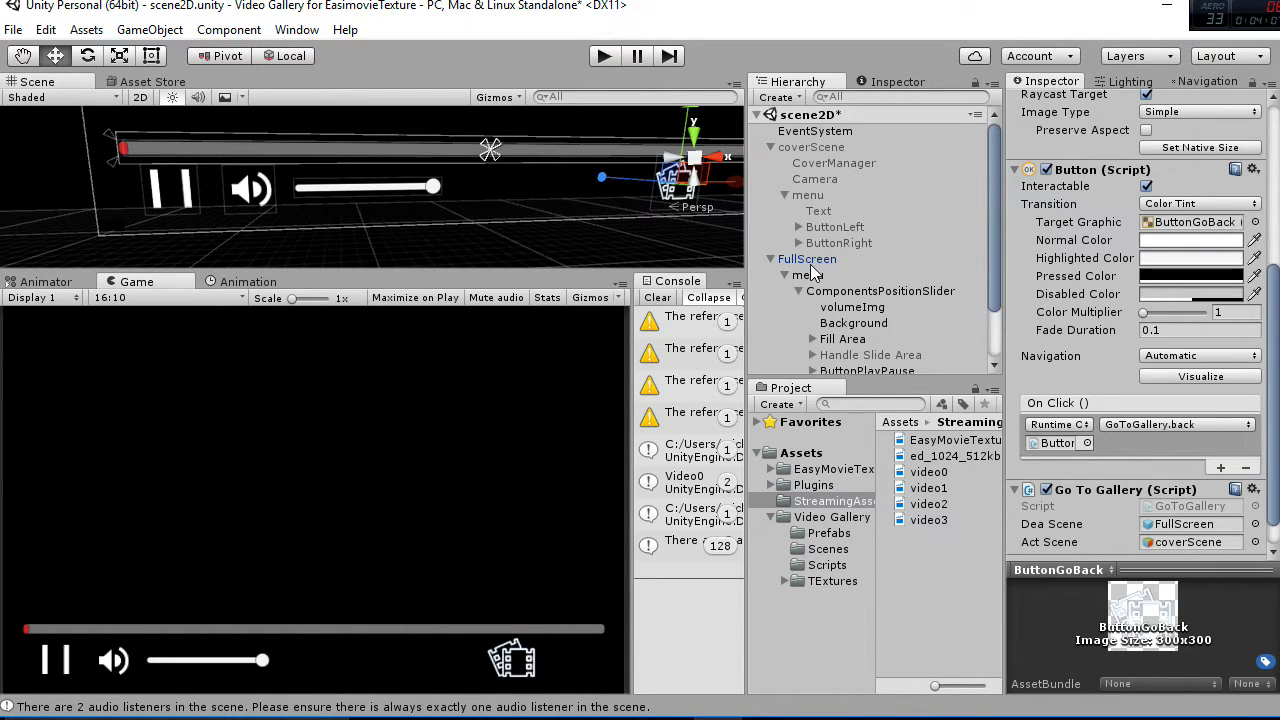
left_click(808, 259)
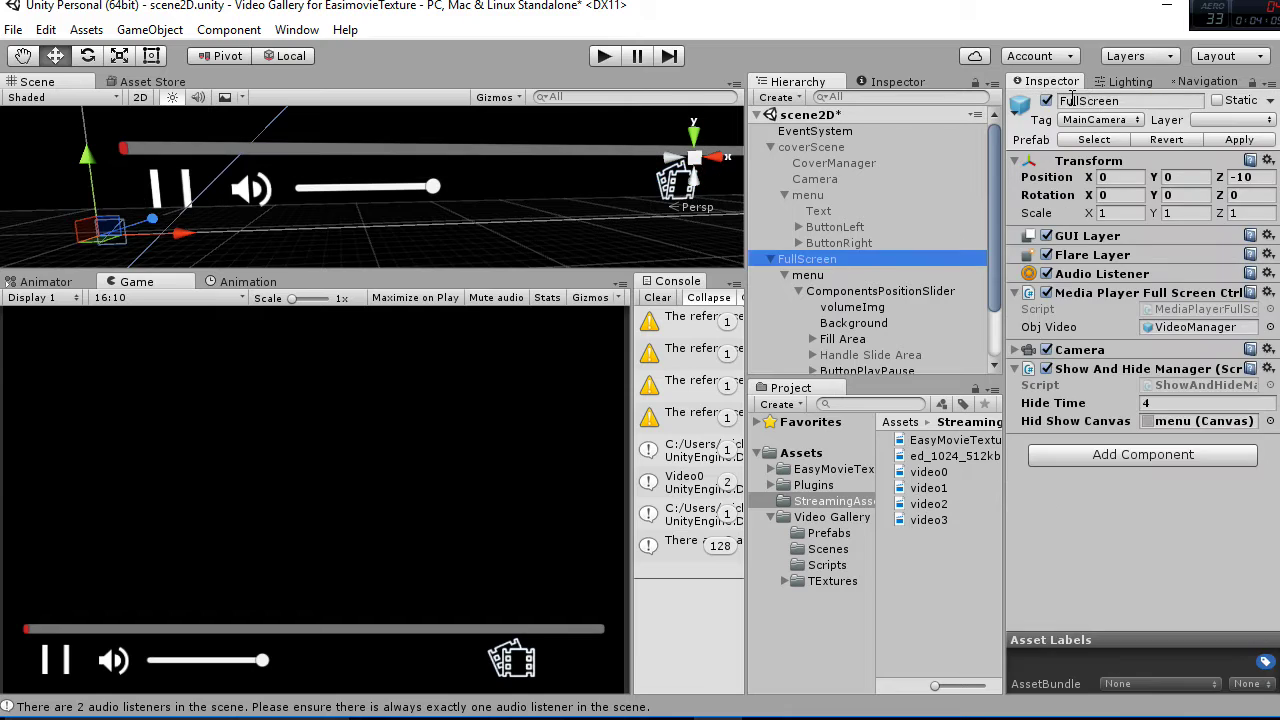
double_click(1046, 101)
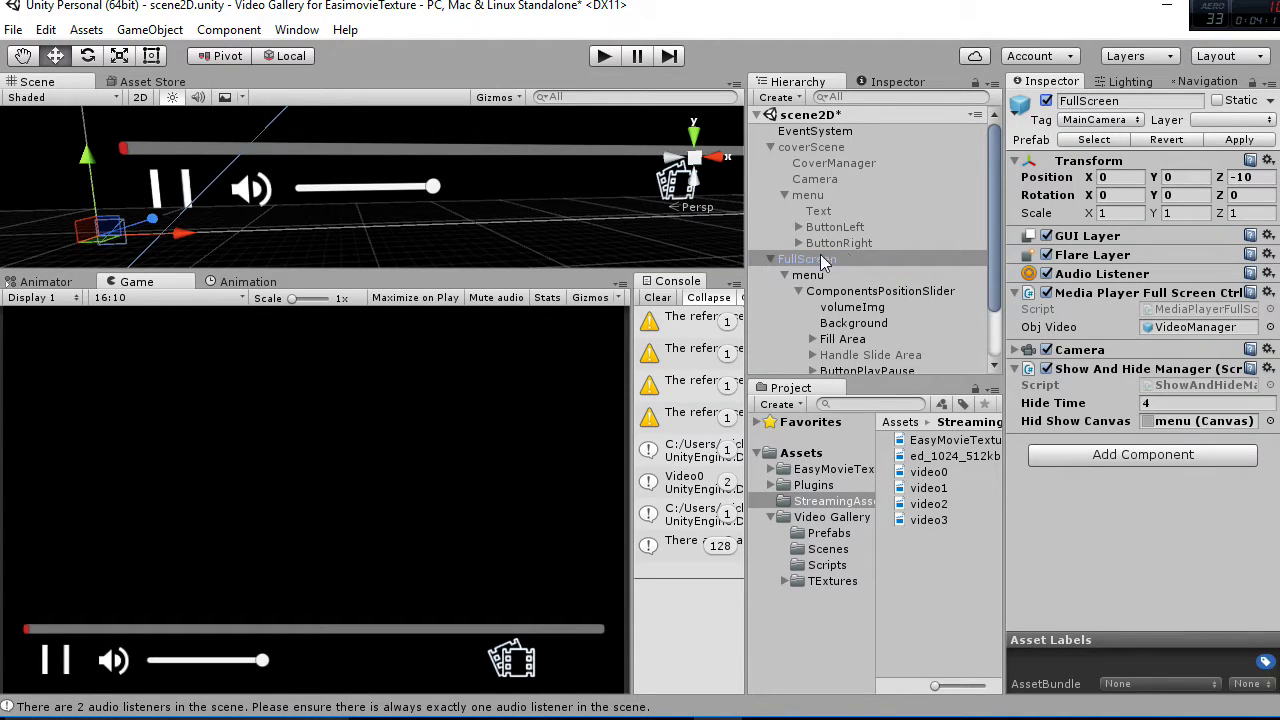
left_click(1046, 101)
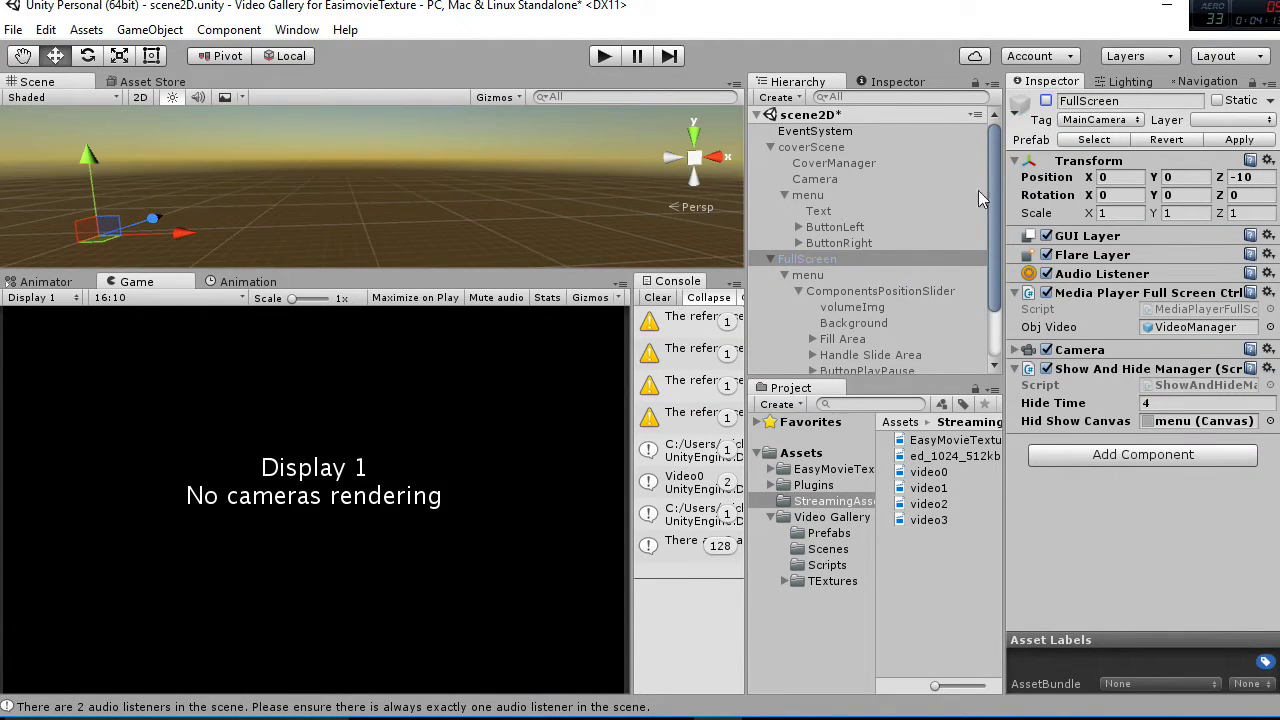
left_click(768, 260)
left_click(808, 147)
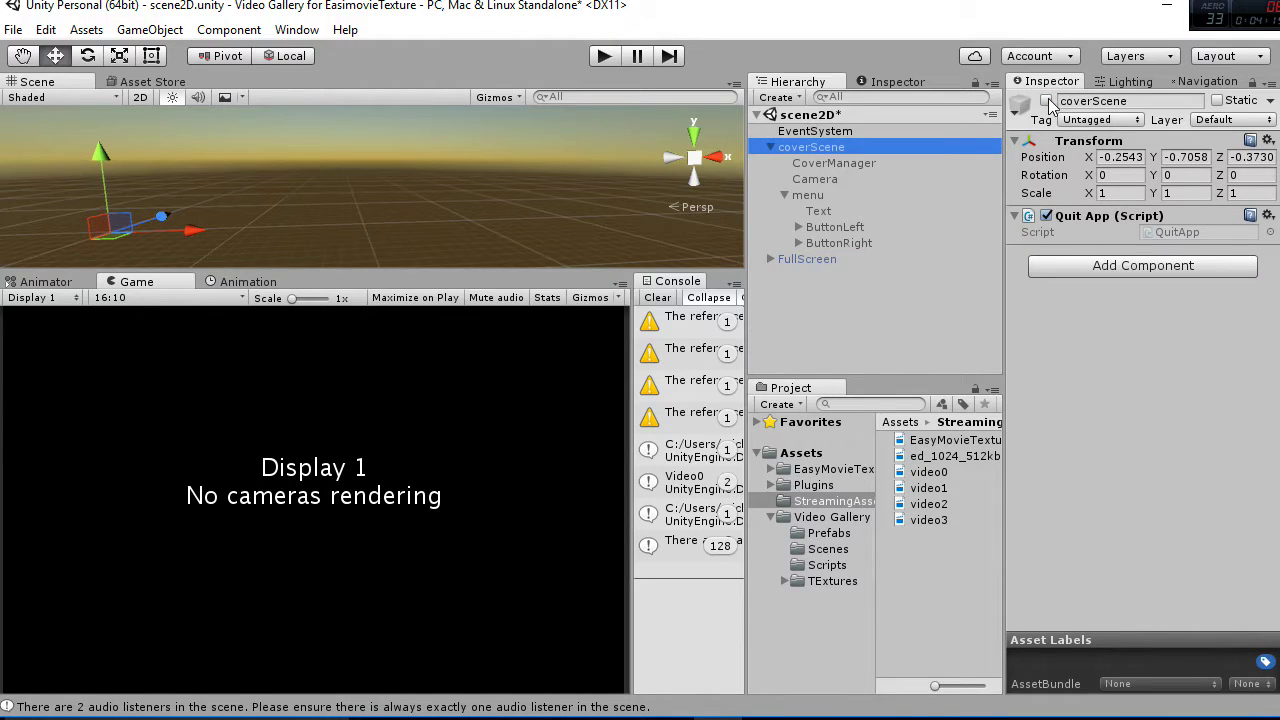
left_click(1046, 101)
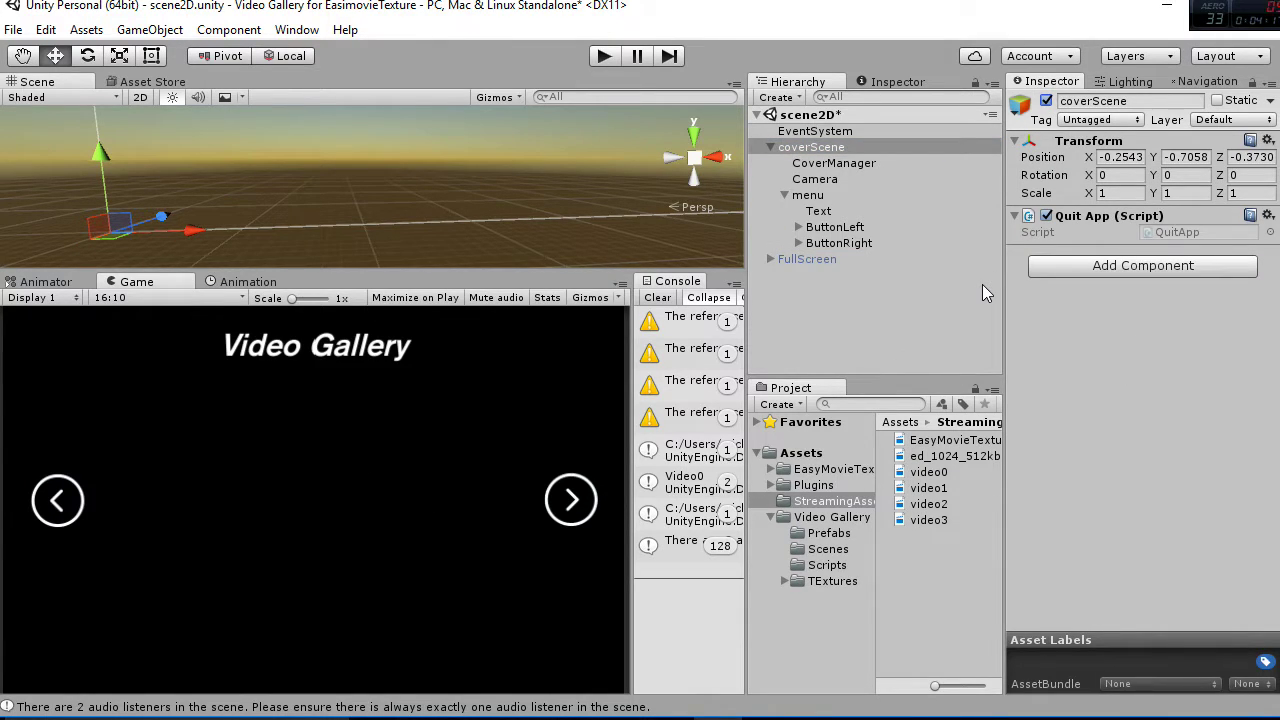